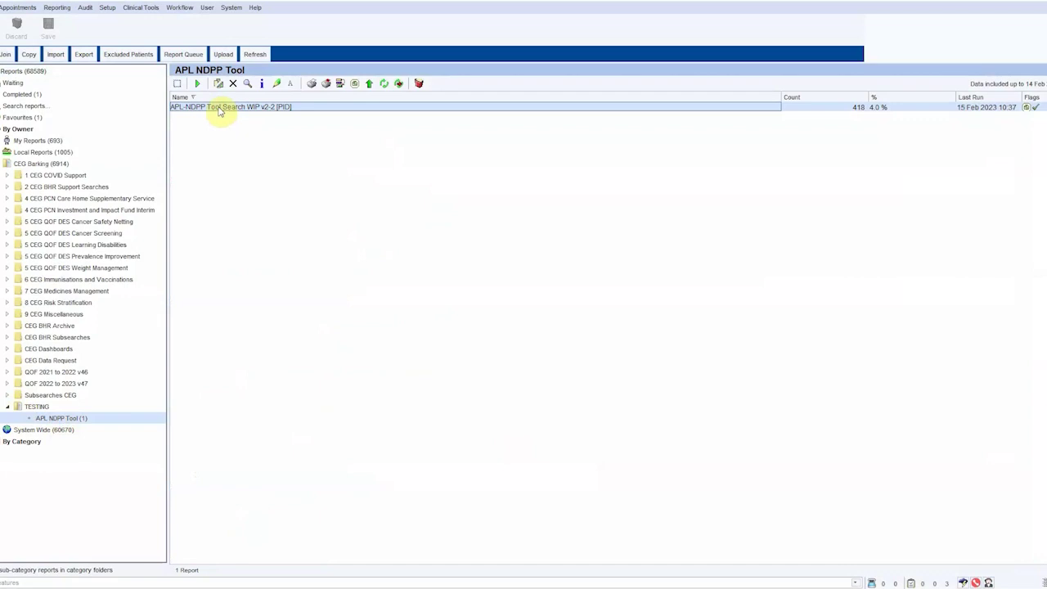
# - Run the report APL-NDPP Tool Search WIP v2-2 [PID] and show its patients with the pre-defined output APL-NDPP Tool WIP V2.2 PID
pyautogui.click(197, 83)
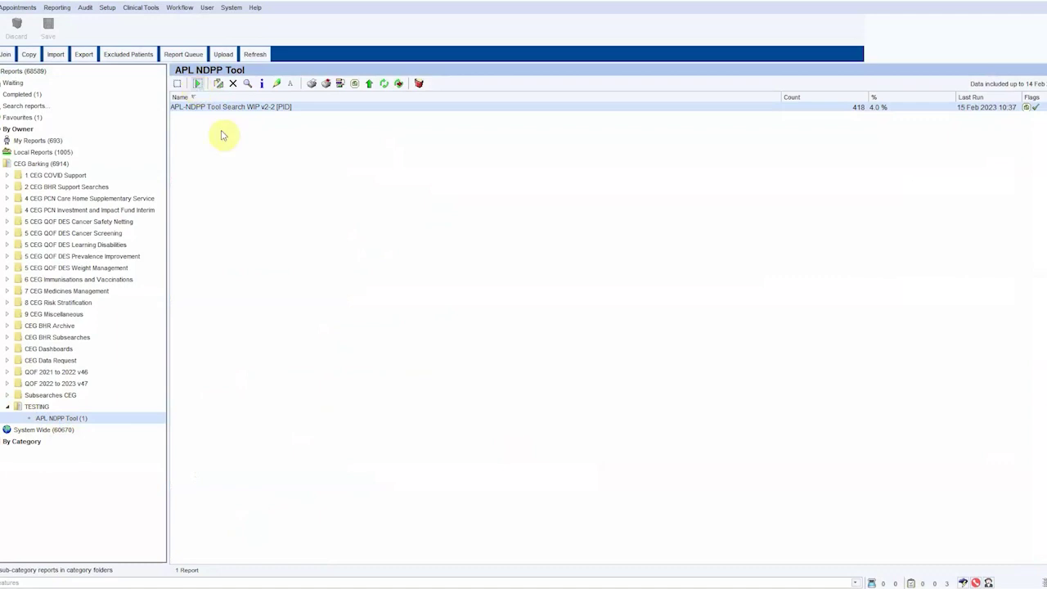
pyautogui.click(247, 85)
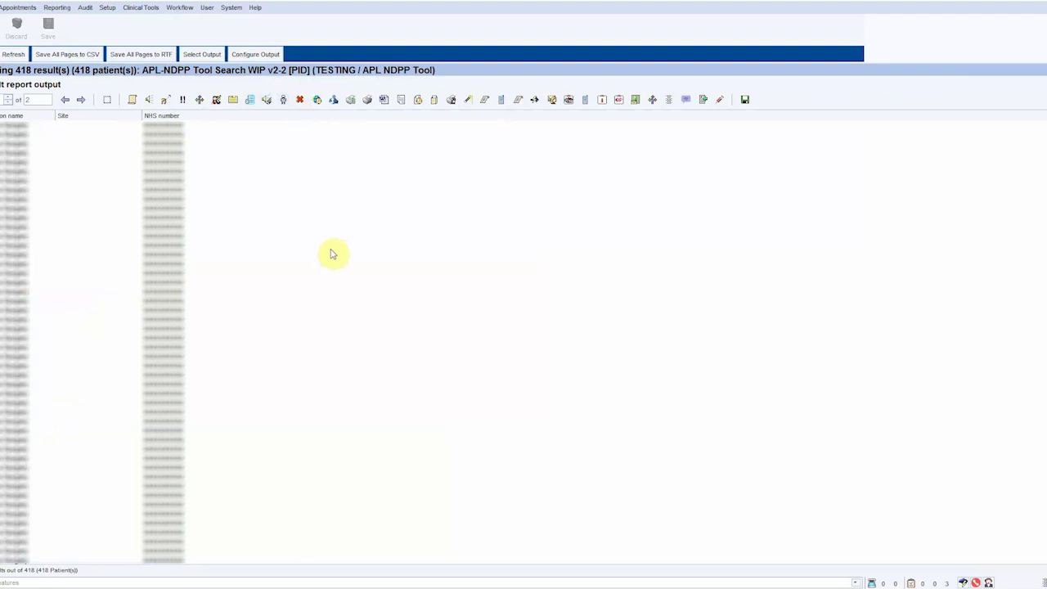
pyautogui.click(198, 57)
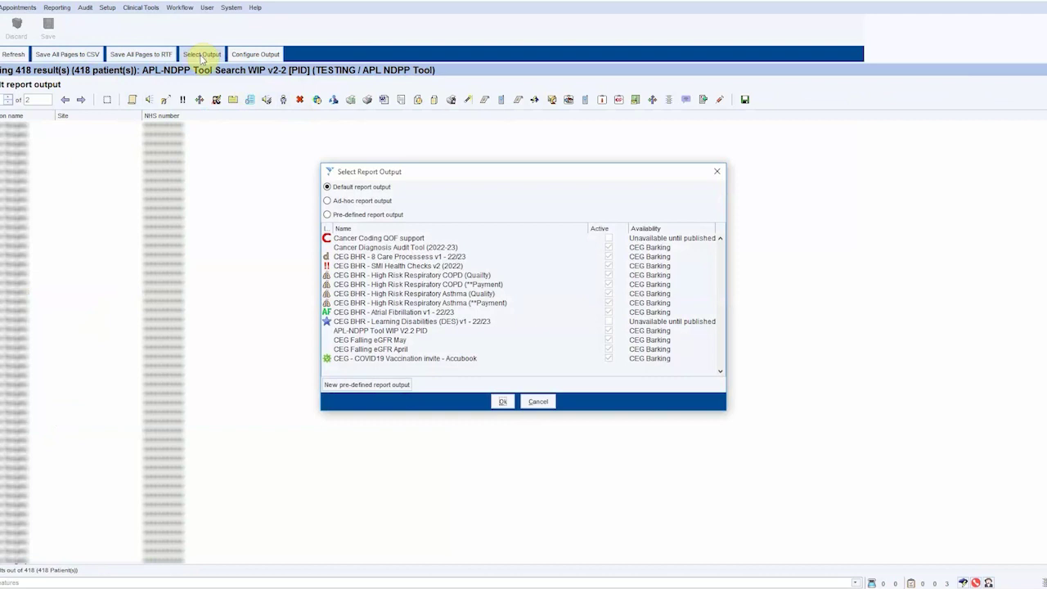
pyautogui.click(364, 215)
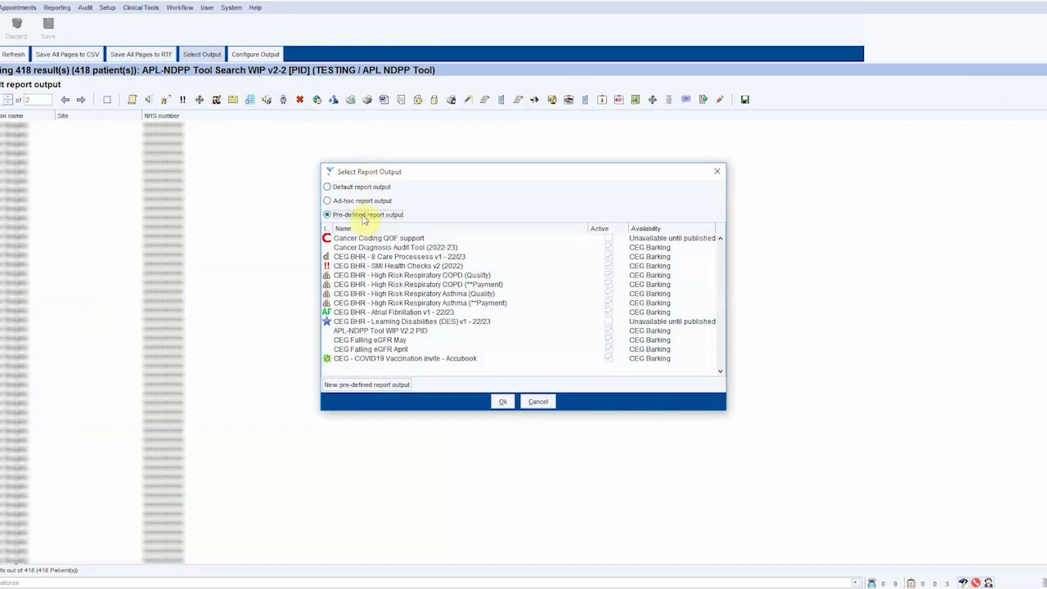
pyautogui.click(386, 331)
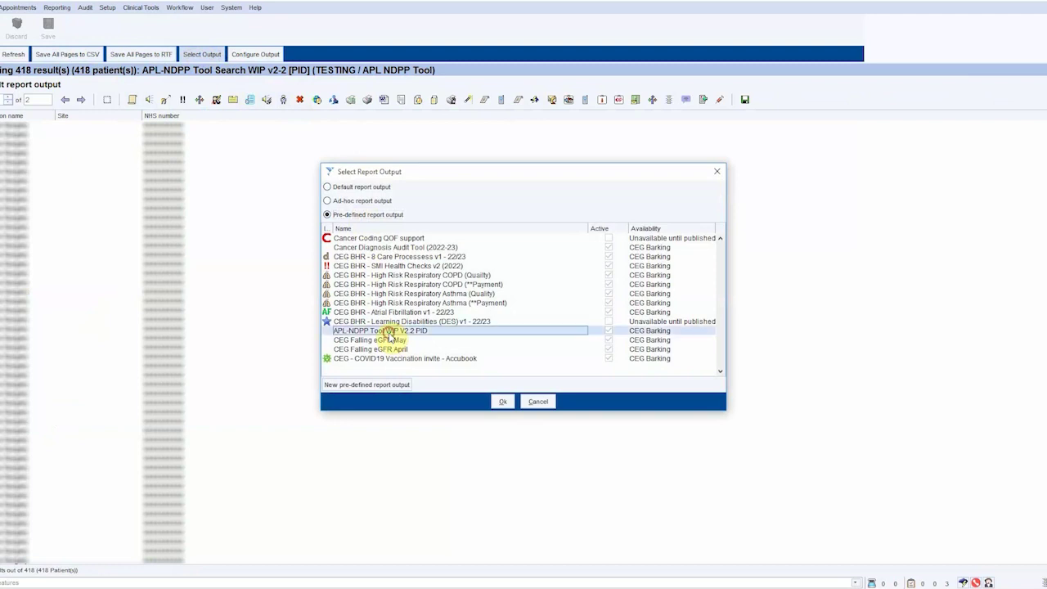
pyautogui.click(503, 402)
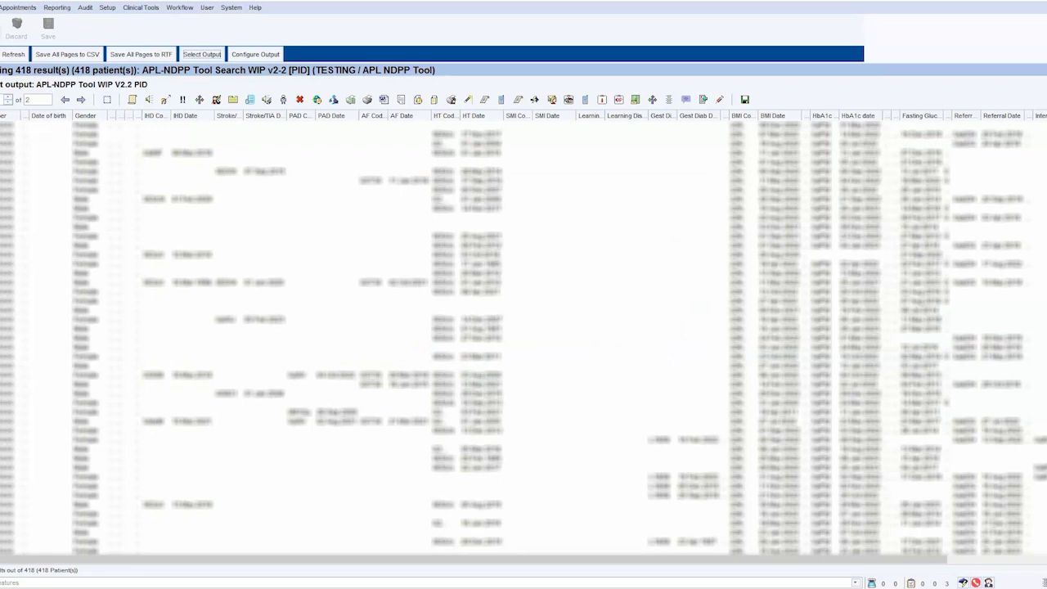
# - Export all result pages to CSV and save the file as ShowPatients4.csv in the temp2 folder
pyautogui.click(69, 54)
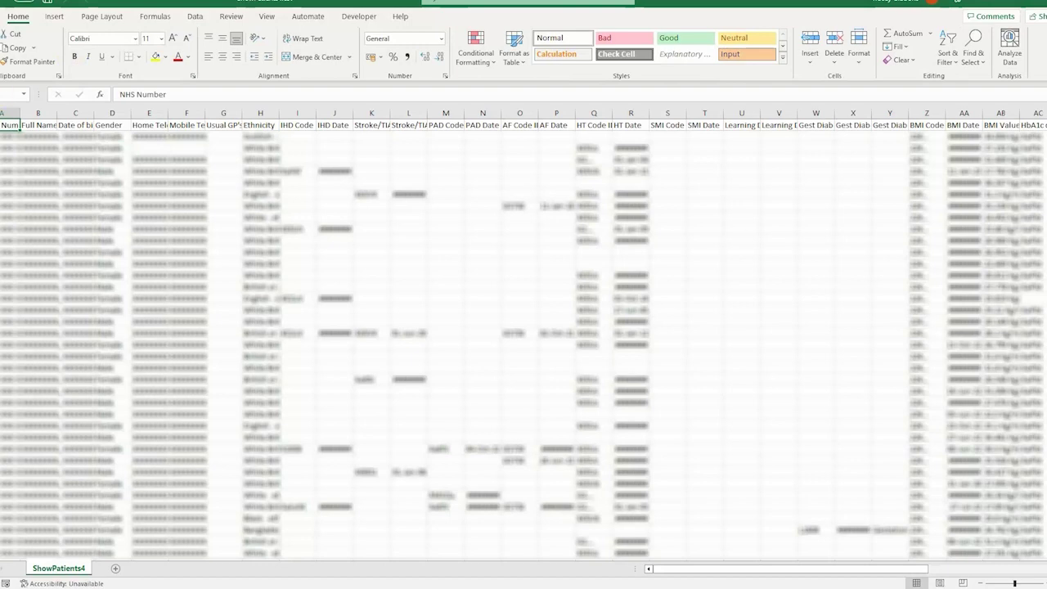
pyautogui.click(3, 16)
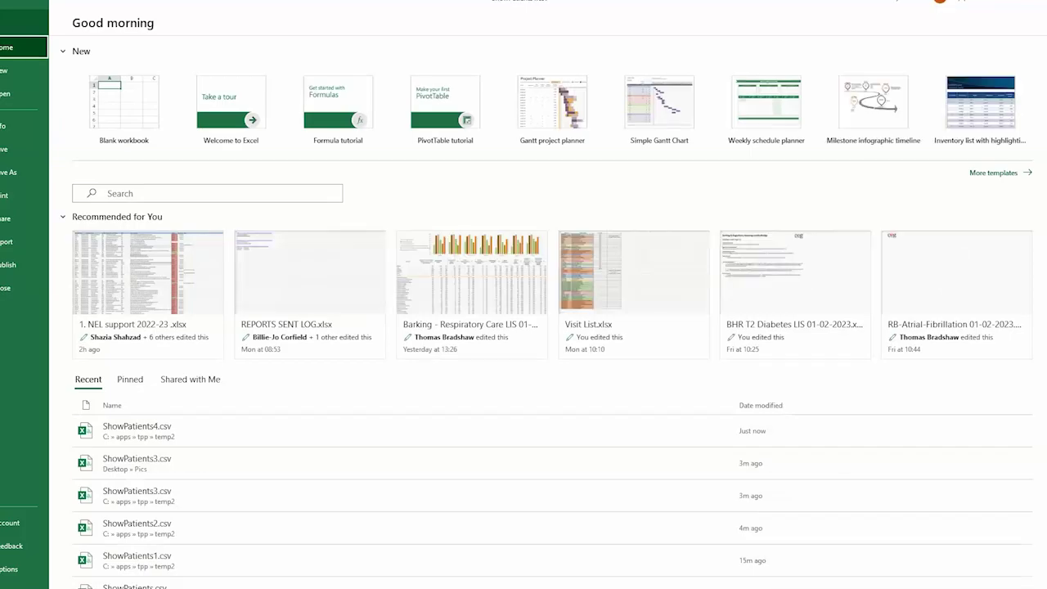
pyautogui.click(6, 174)
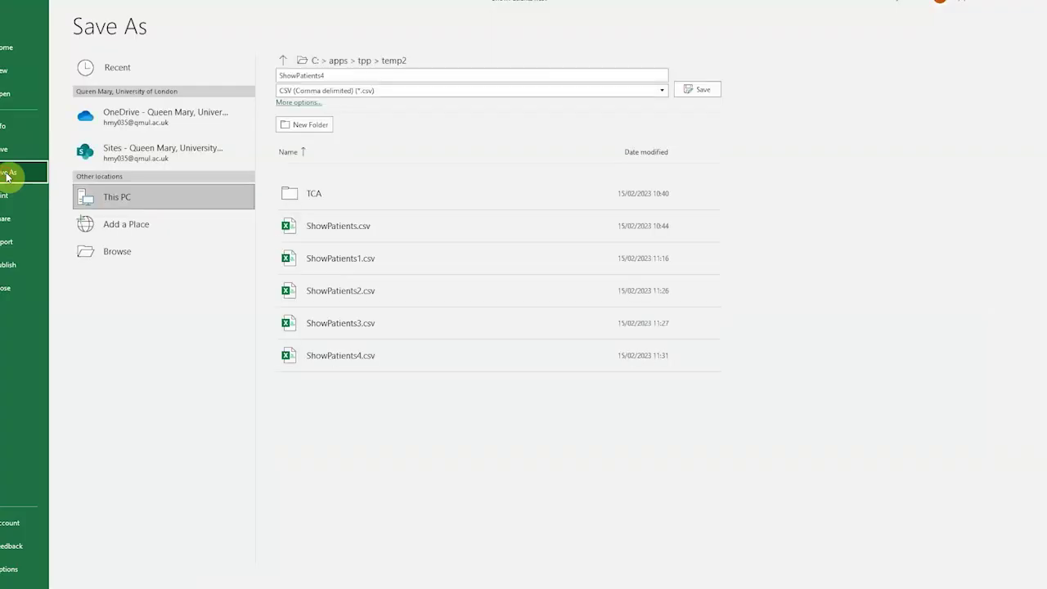
pyautogui.click(117, 252)
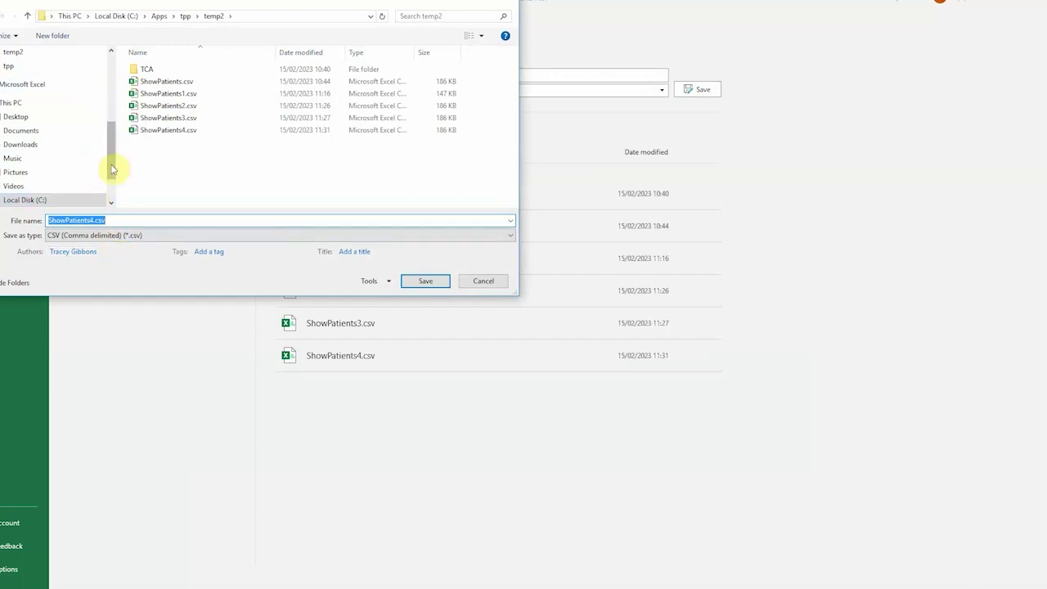
pyautogui.moveTo(115, 164); pyautogui.dragTo(113, 117)
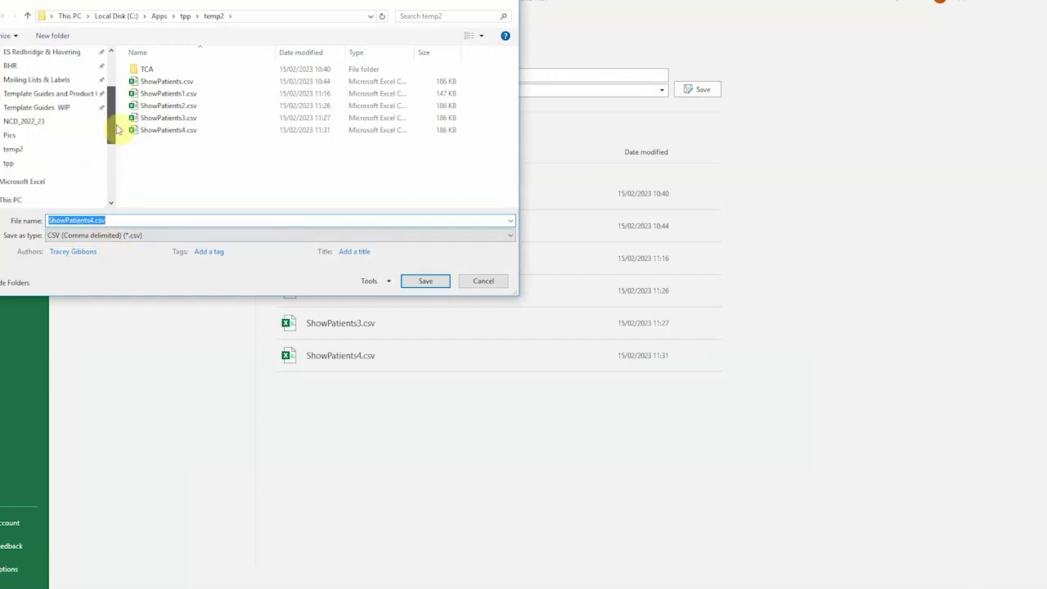
pyautogui.click(152, 219)
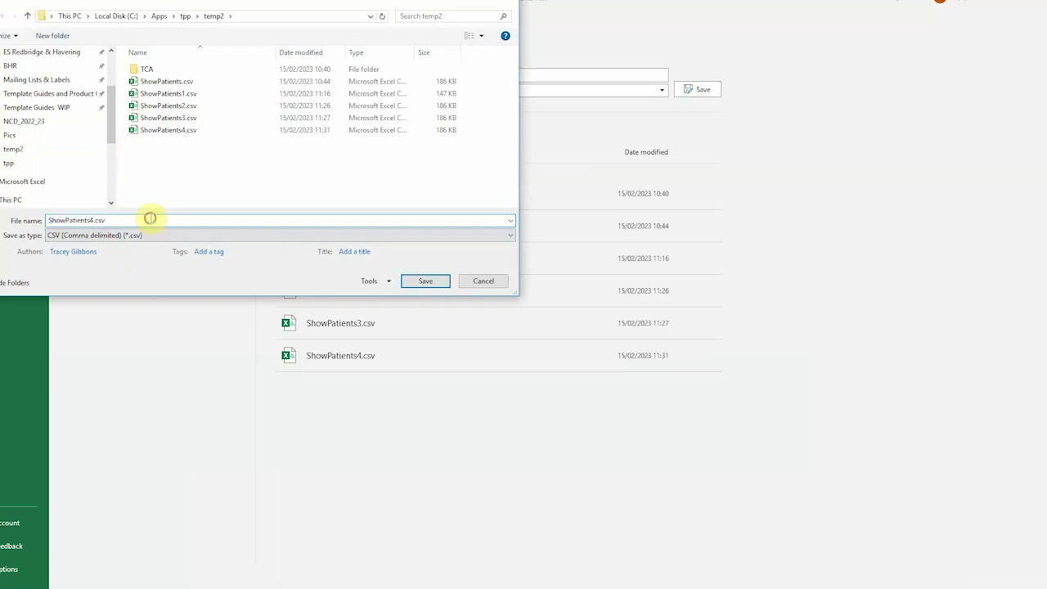
pyautogui.click(425, 282)
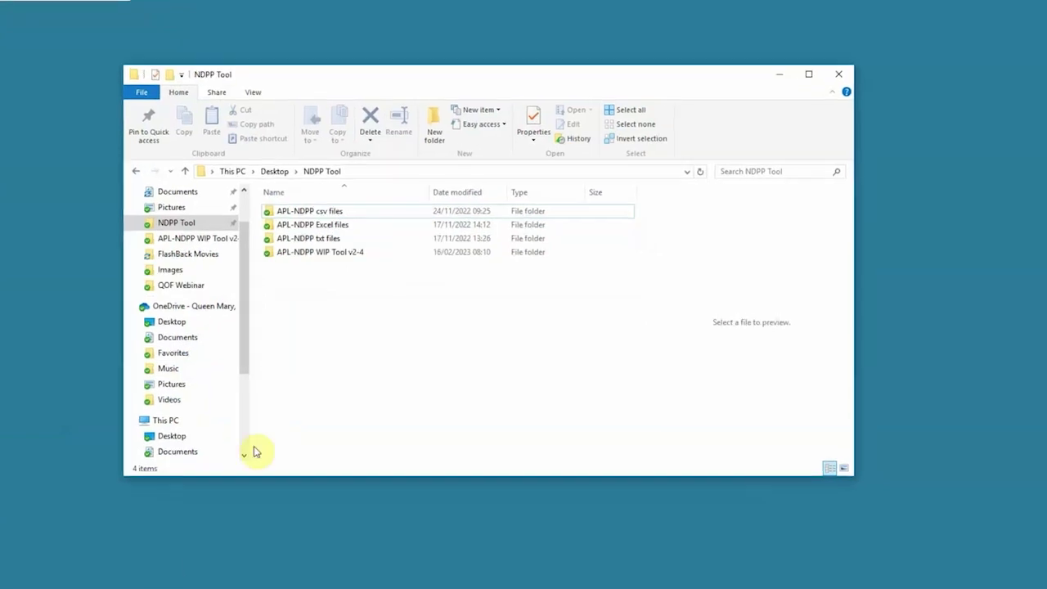
# - Open the tool workbook from the APL-NDPP WIP Tool v2-4 folder and choose SystmOne as the clinical system
pyautogui.doubleClick(311, 254)
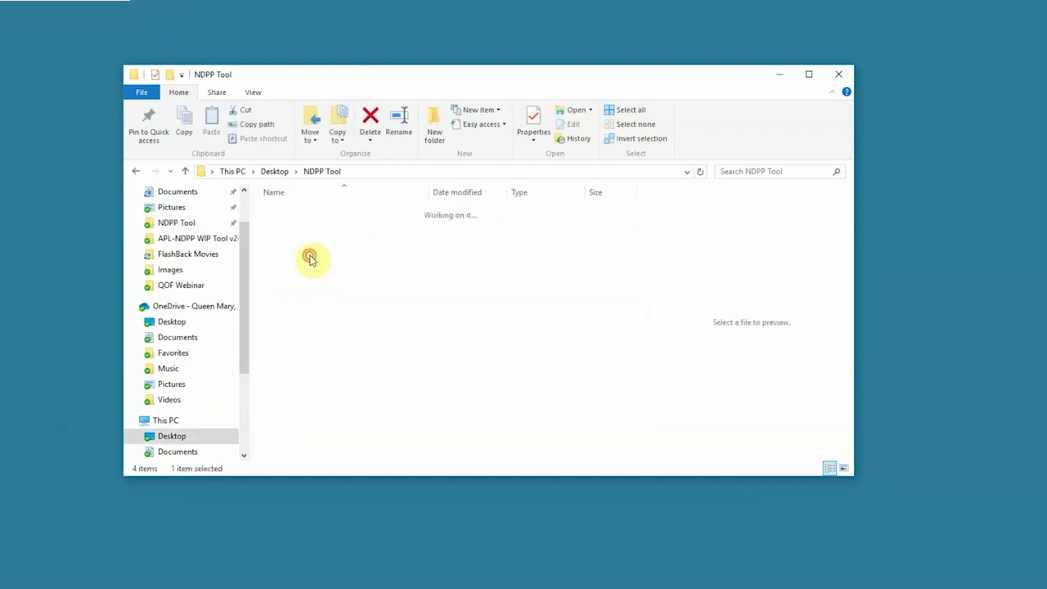
pyautogui.doubleClick(312, 235)
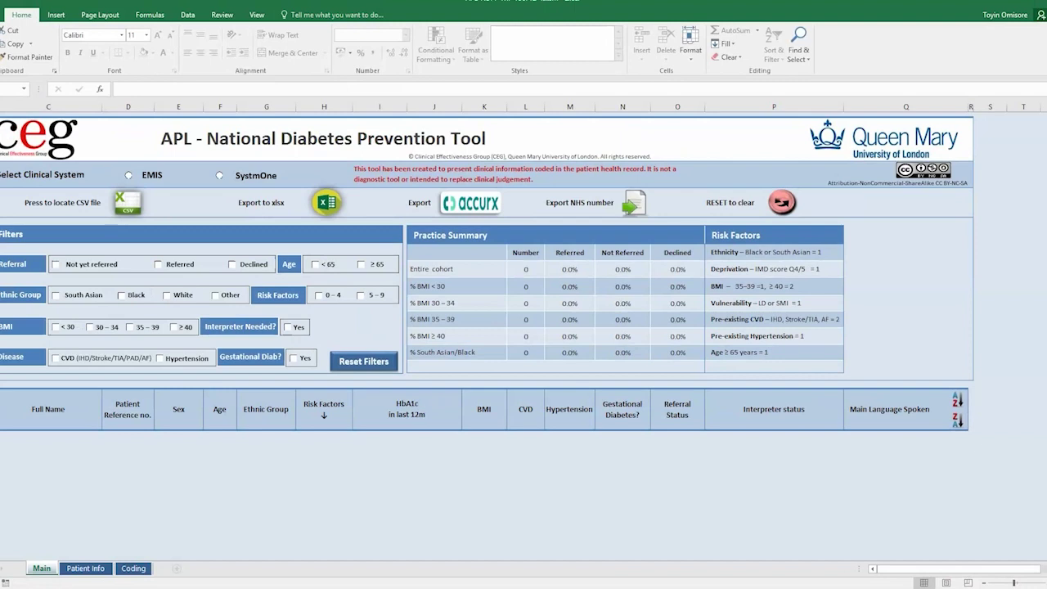
pyautogui.click(220, 175)
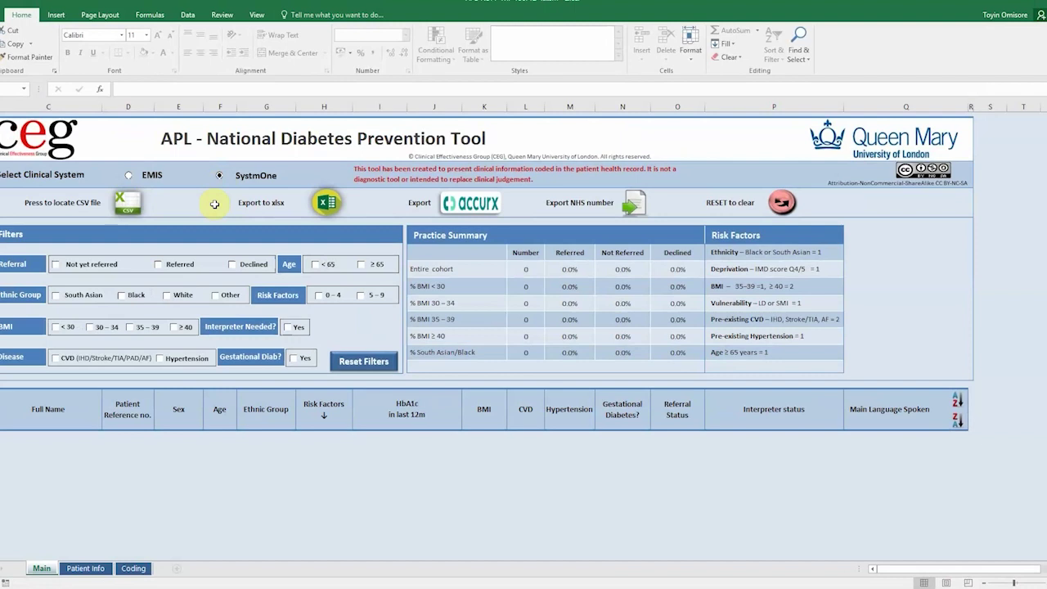
# - Import APL-NDPP Tool Report WIP v2-1 [non-PID] (JS).csv from the APL-NDPP csv files folder into the tool
pyautogui.click(129, 205)
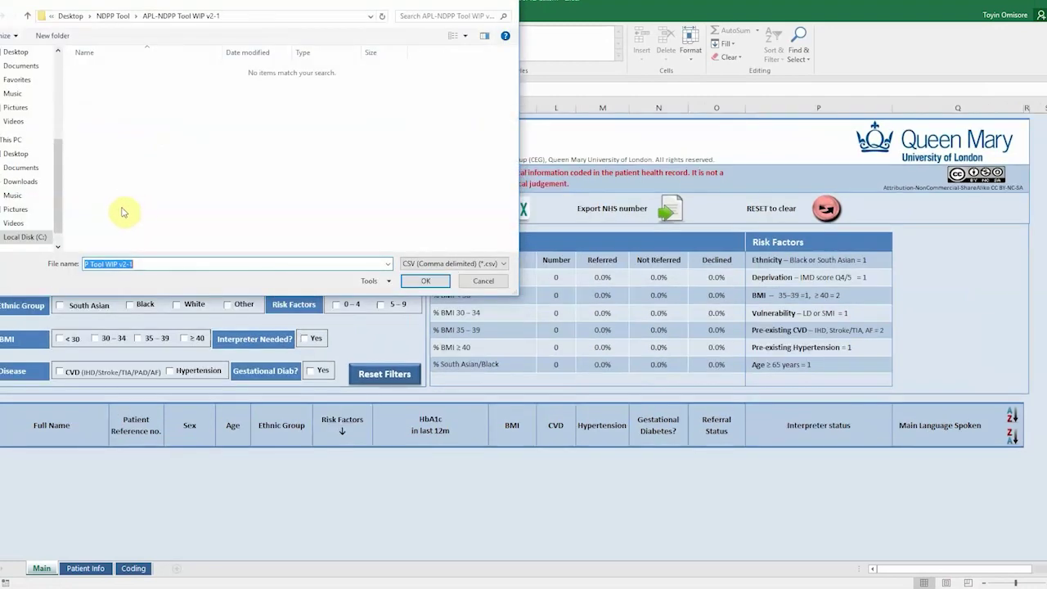
pyautogui.moveTo(60, 185); pyautogui.dragTo(65, 107)
pyautogui.click(33, 107)
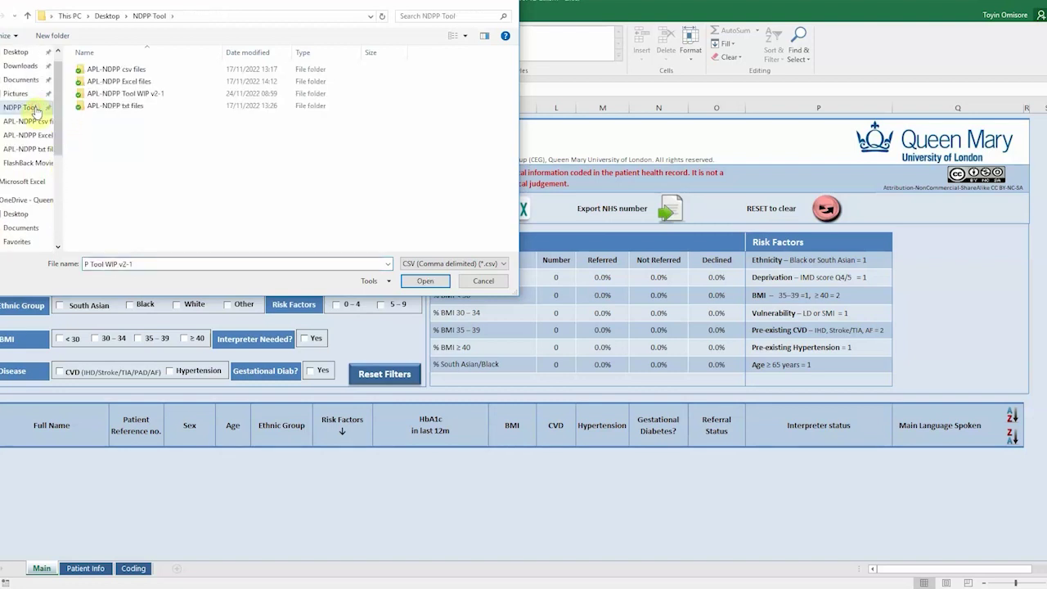
pyautogui.doubleClick(113, 70)
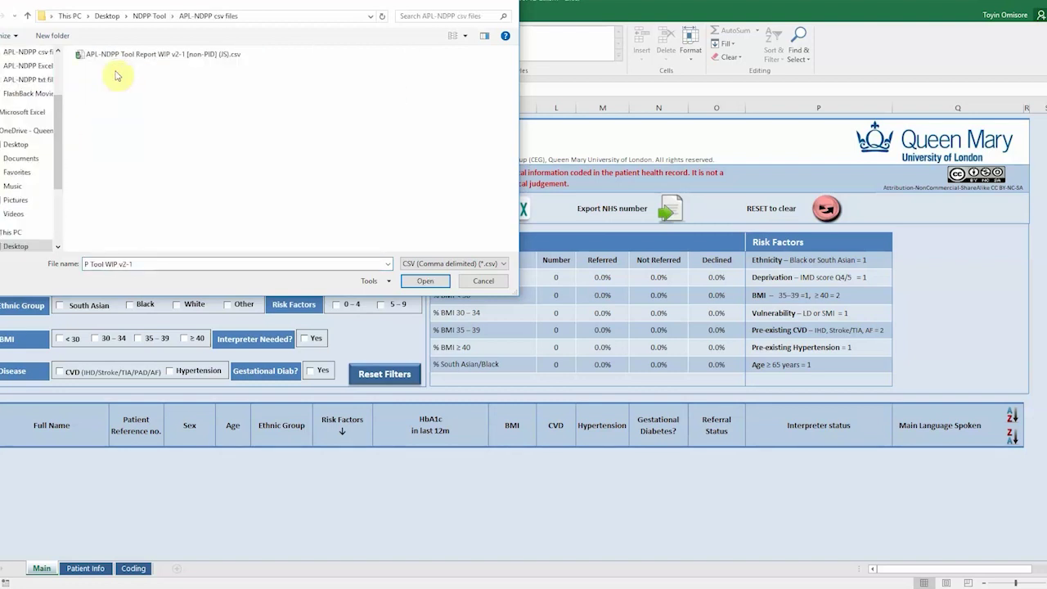
pyautogui.click(142, 57)
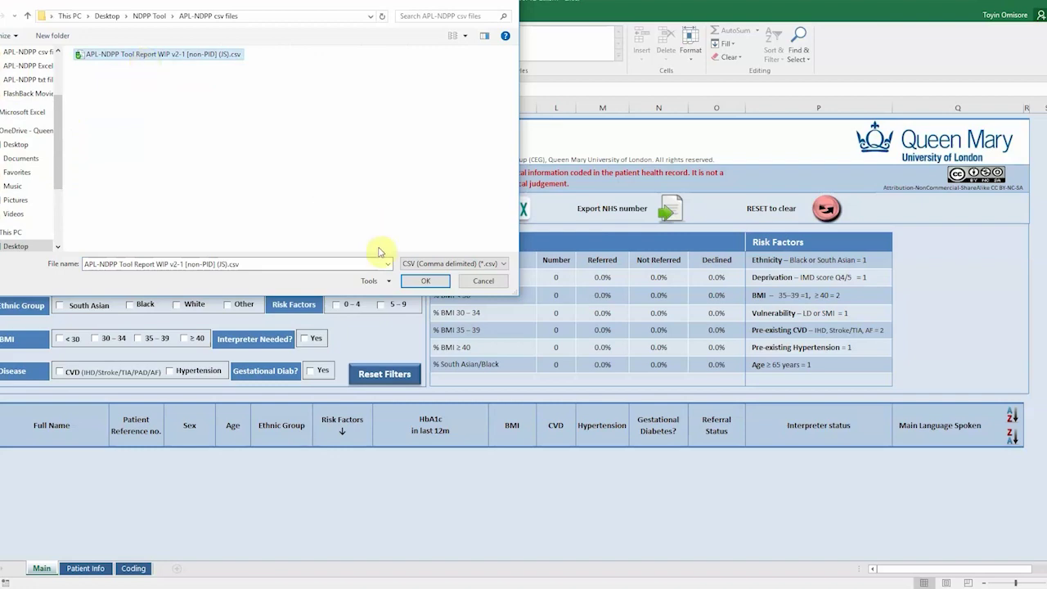
pyautogui.click(415, 283)
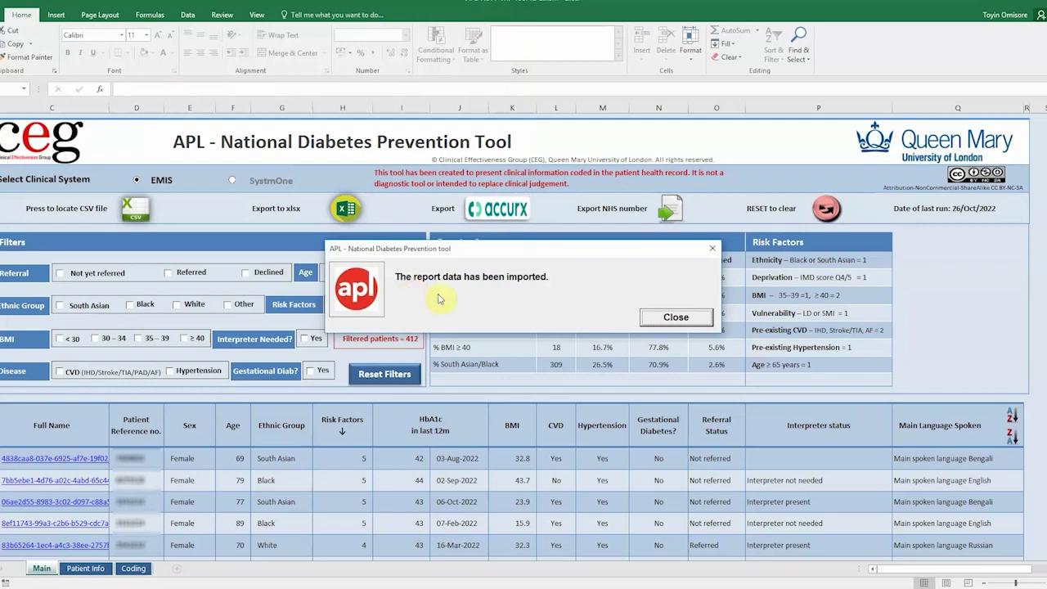
pyautogui.click(667, 317)
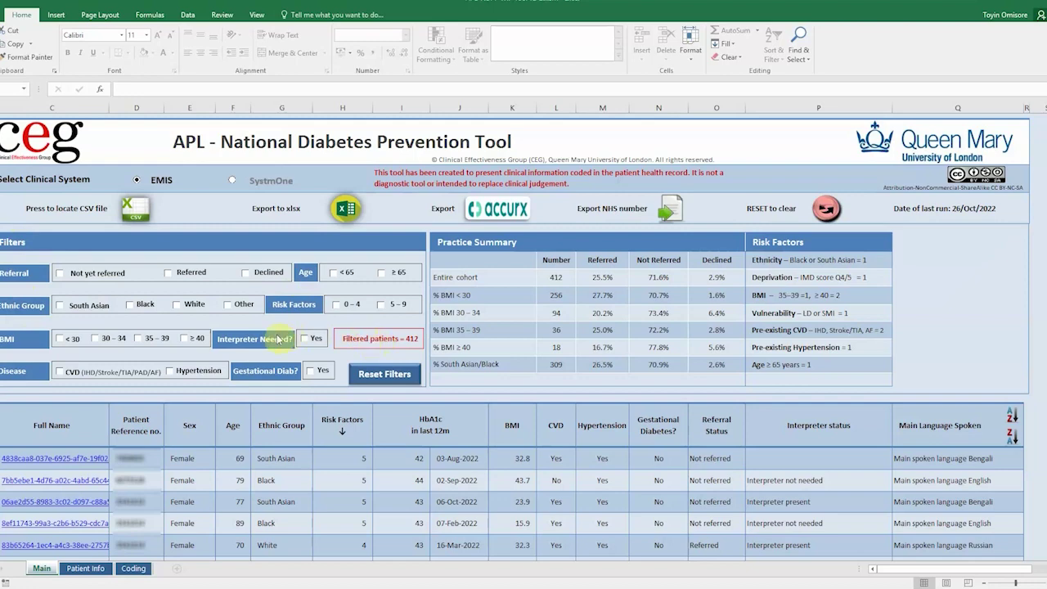
# - Try filtering the patient list to Not yet referred with Hypertension, and reset all filters
pyautogui.click(59, 274)
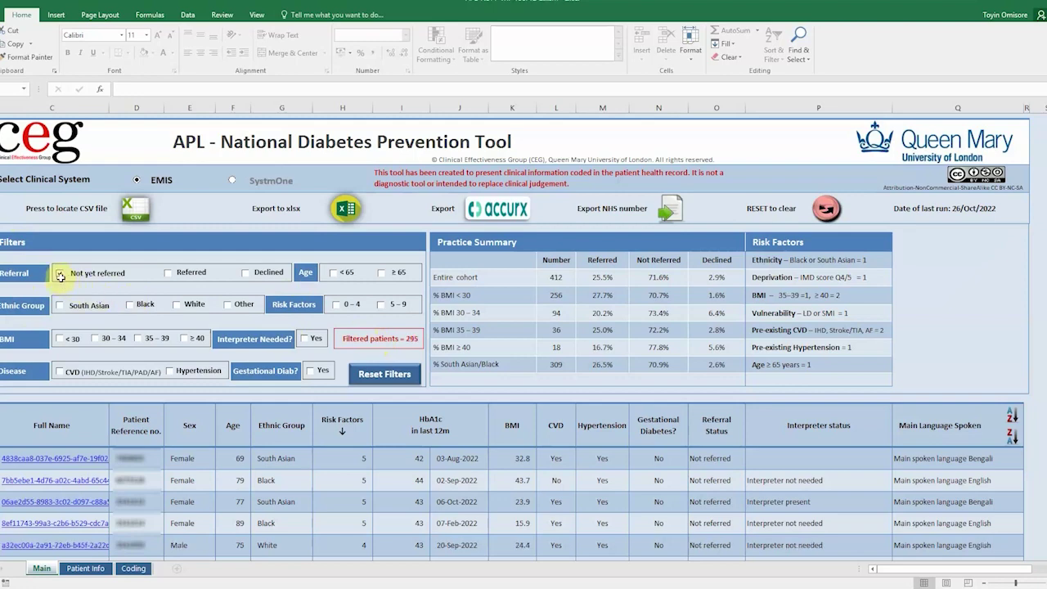
pyautogui.click(170, 373)
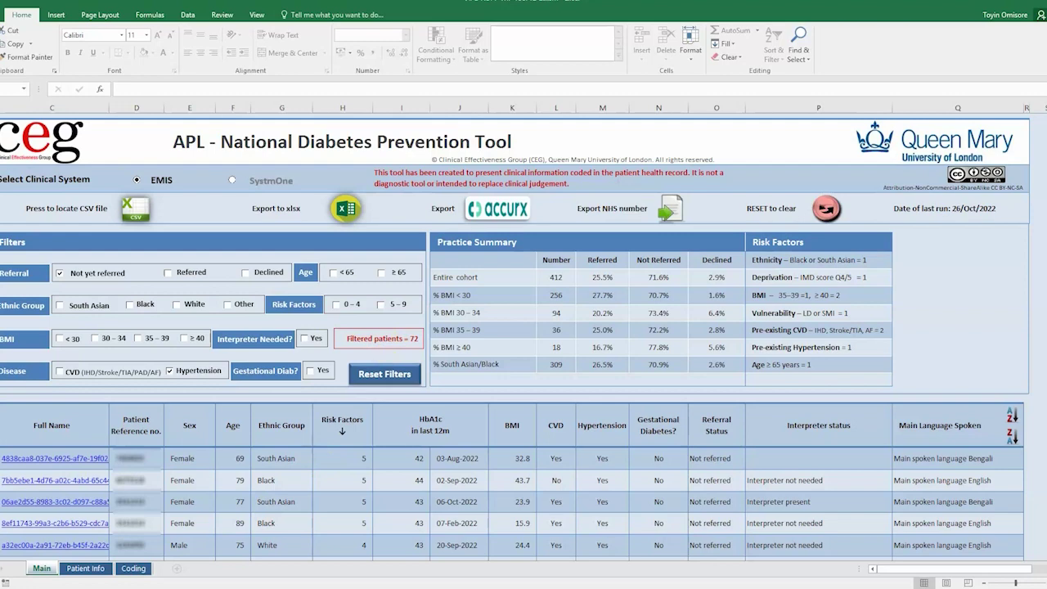
pyautogui.click(376, 378)
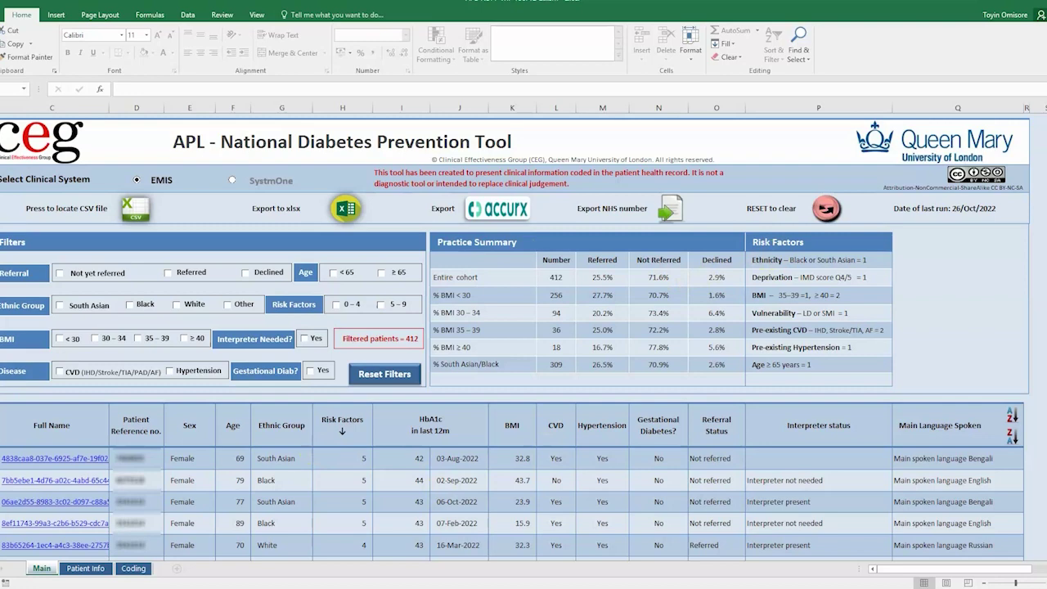
# - View the patient information and risk factors of the third patient listed, and return to the main patient list
pyautogui.scroll(-2, 807, 461)
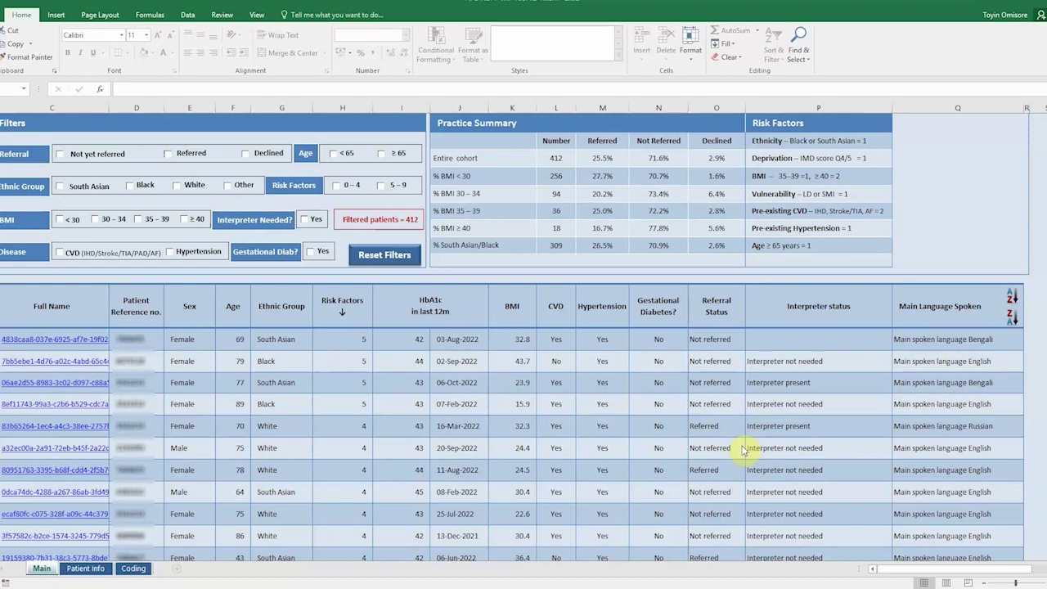
pyautogui.click(54, 384)
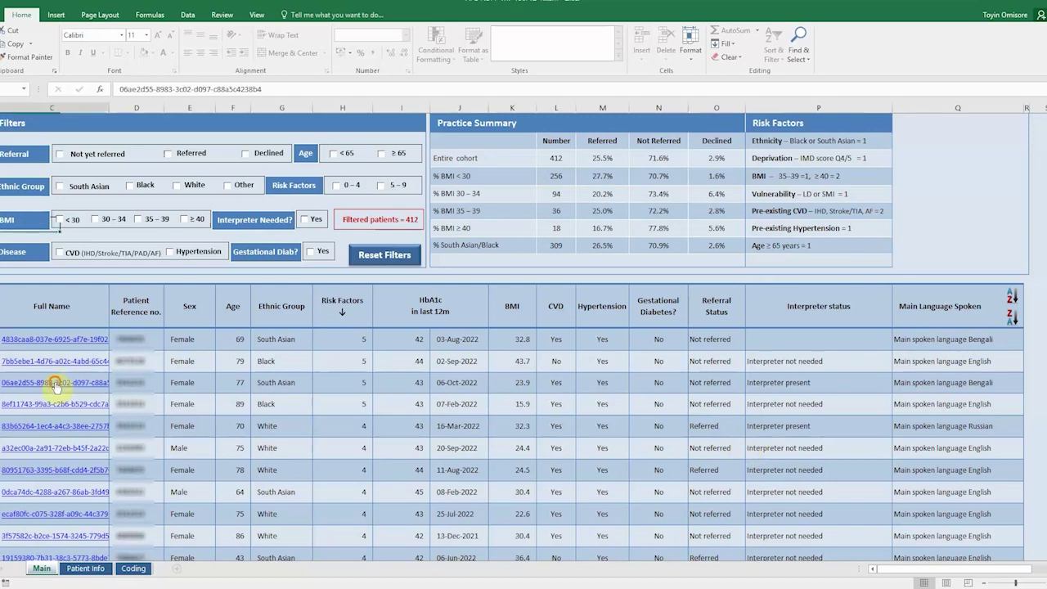
pyautogui.click(54, 384)
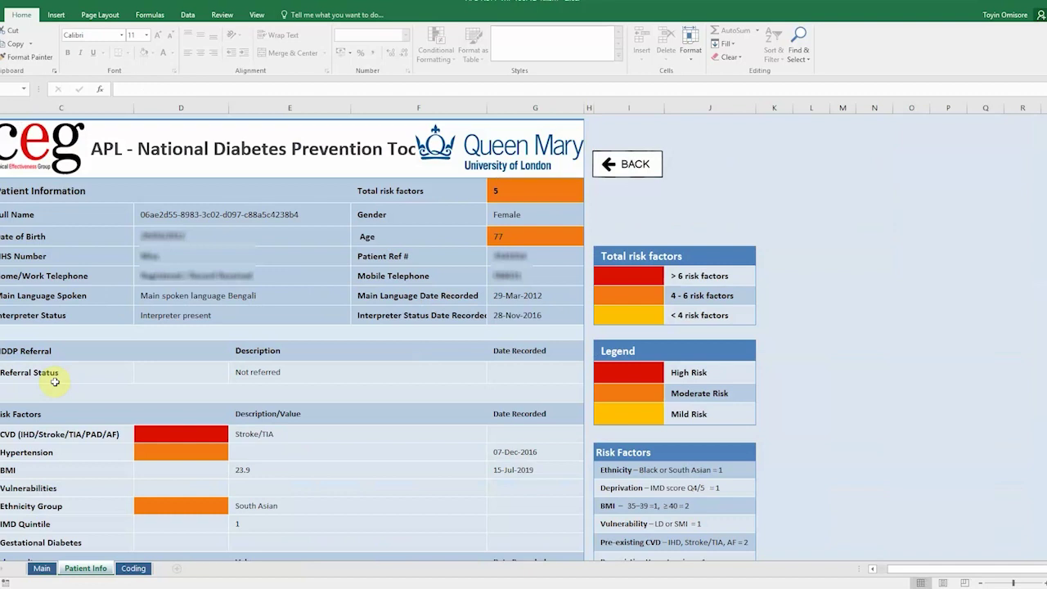
pyautogui.moveTo(1046, 305); pyautogui.dragTo(1046, 330)
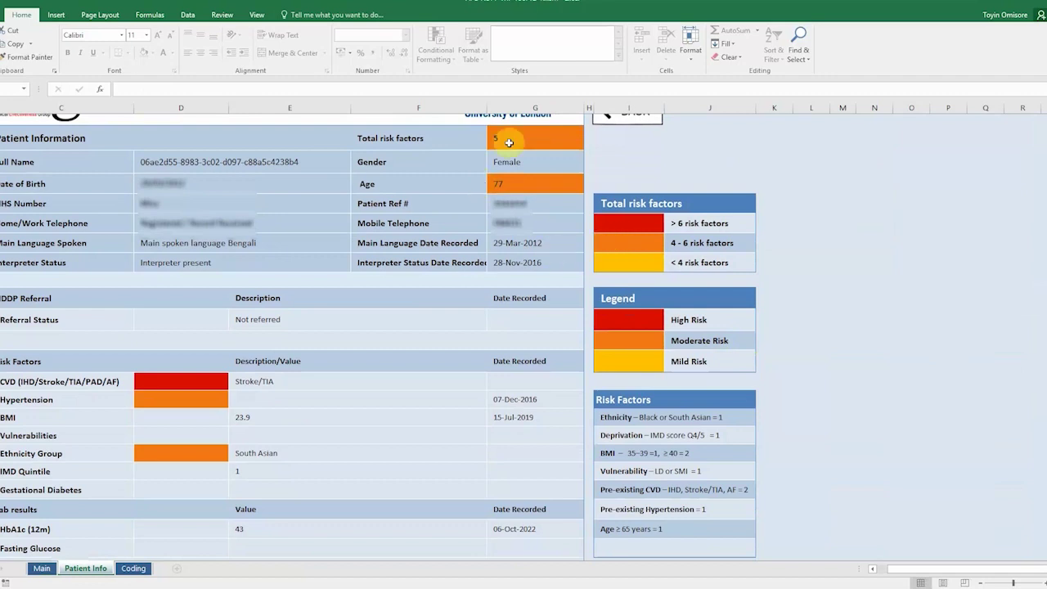
pyautogui.scroll(2, 949, 316)
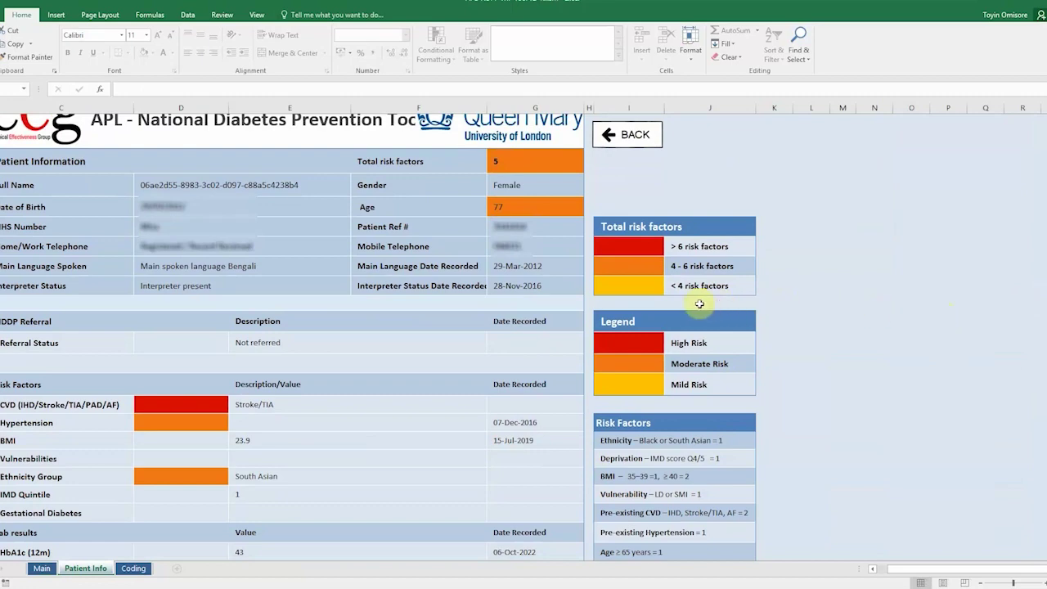
pyautogui.click(627, 144)
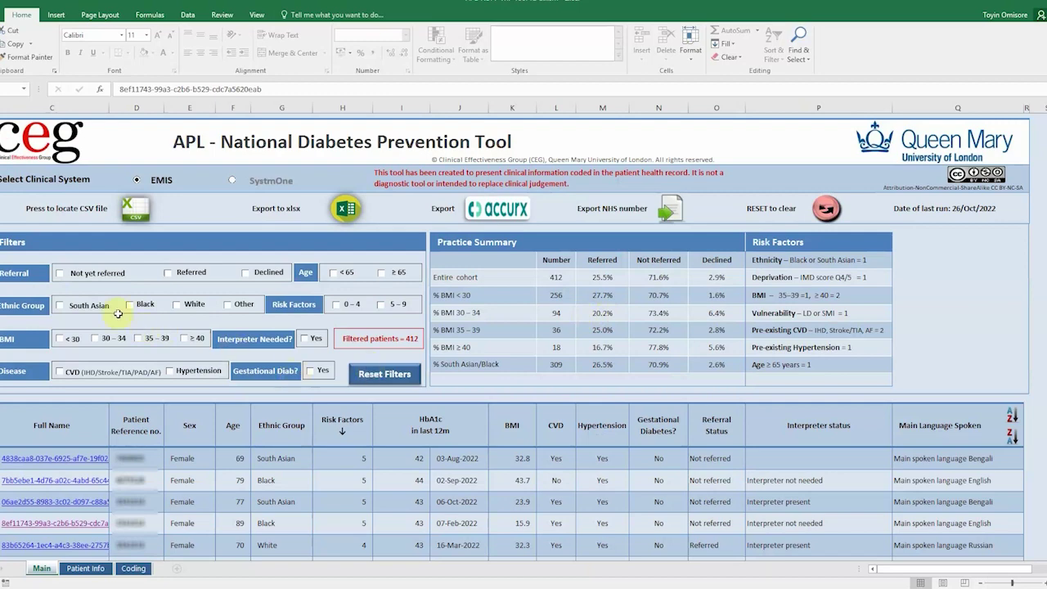
# - Restrict the patient list to the Not yet referred referral status and the Hypertension disease group
pyautogui.click(60, 275)
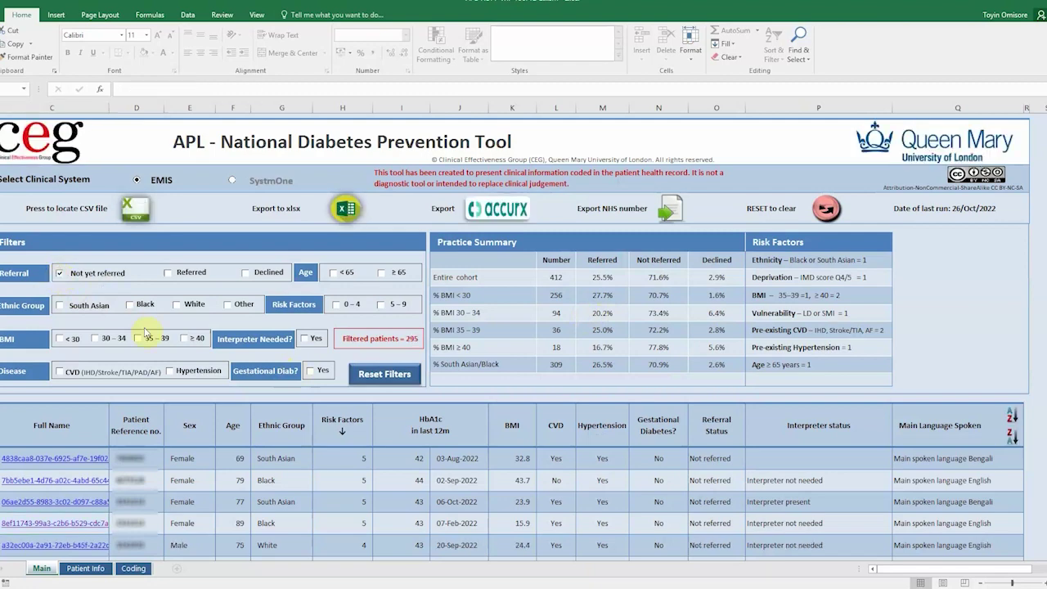
pyautogui.click(171, 372)
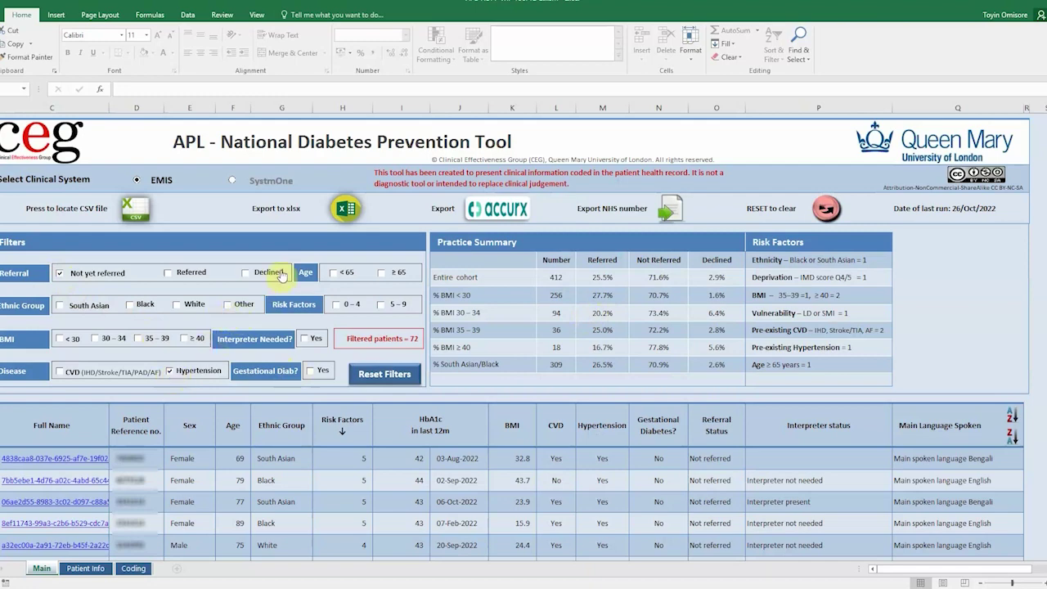
pyautogui.click(345, 211)
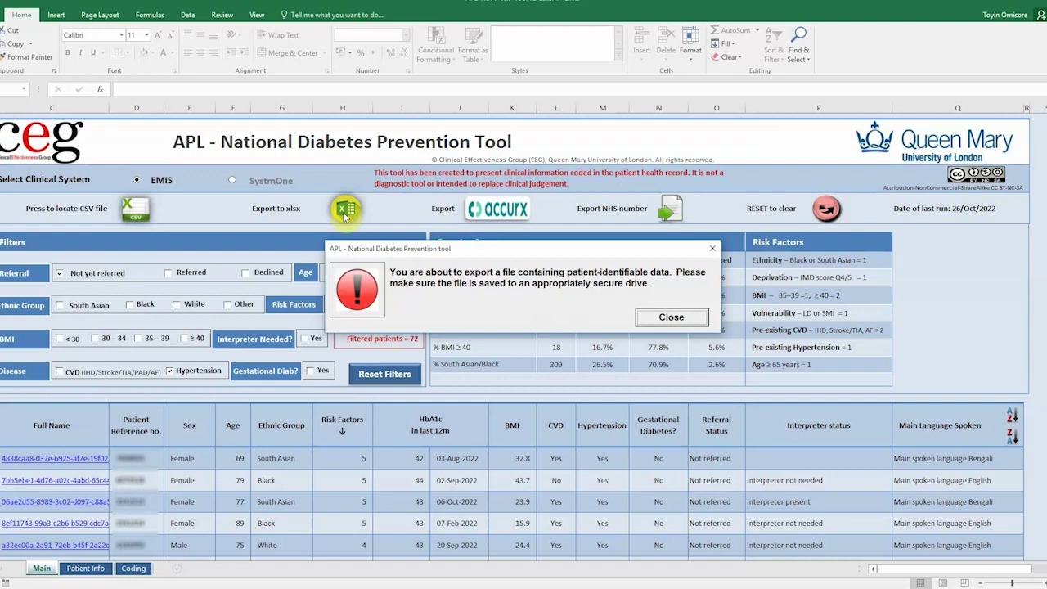
pyautogui.click(670, 317)
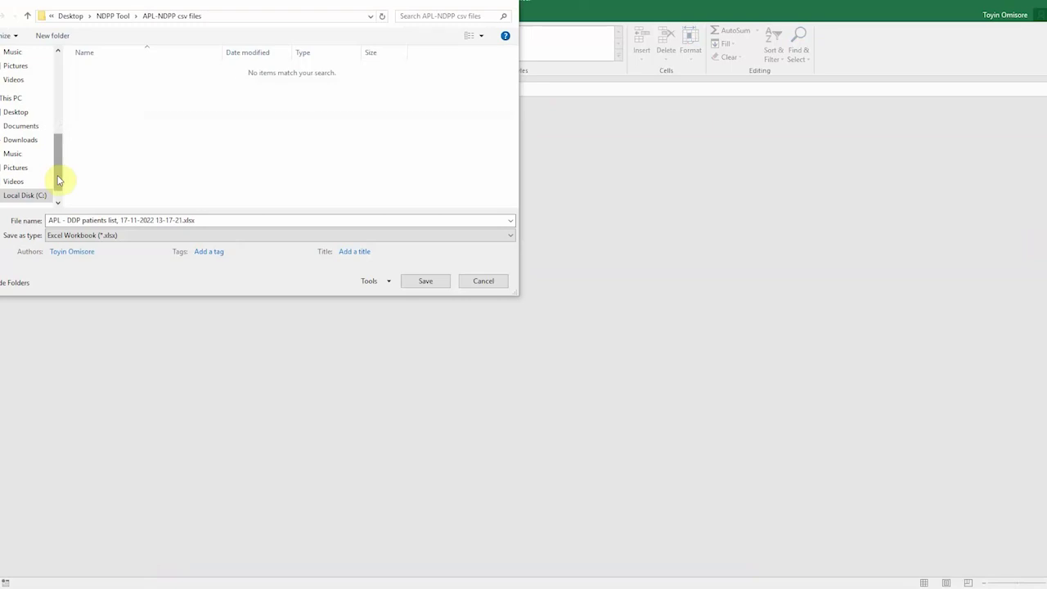
pyautogui.moveTo(60, 175); pyautogui.dragTo(66, 114)
pyautogui.click(22, 79)
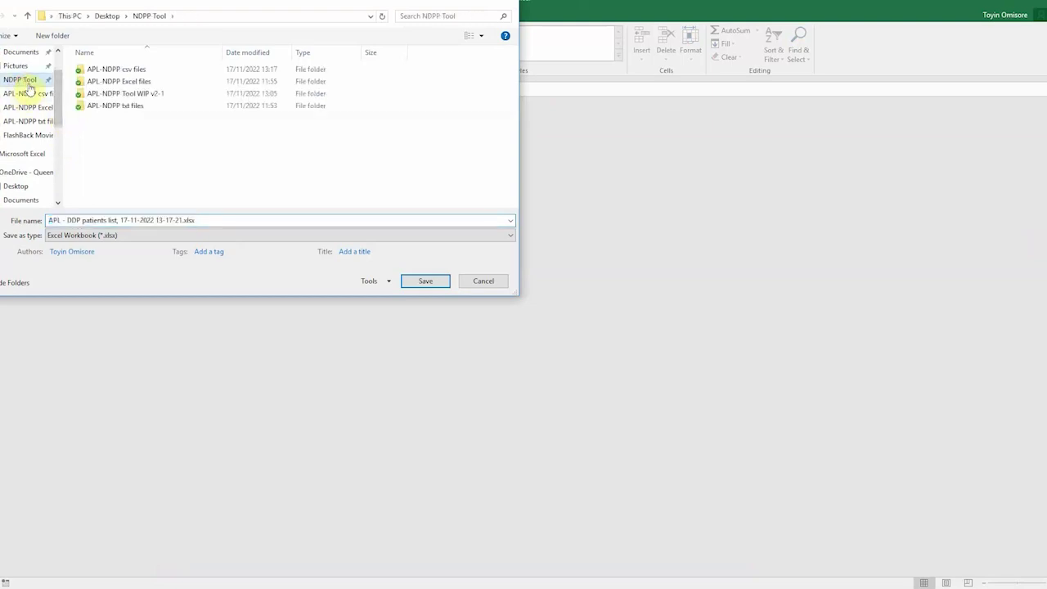
pyautogui.doubleClick(104, 83)
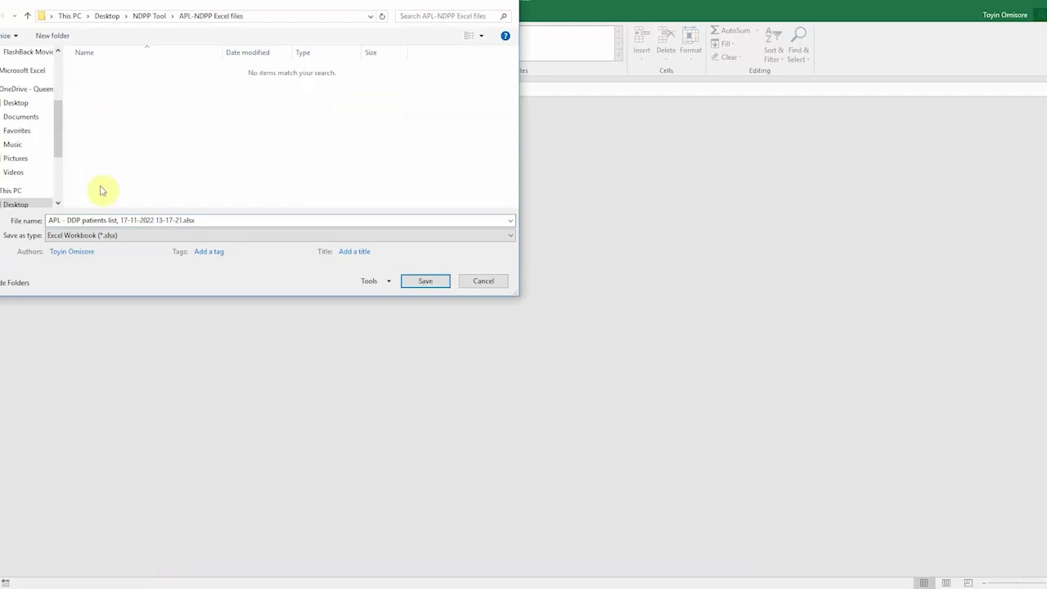
pyautogui.click(107, 220)
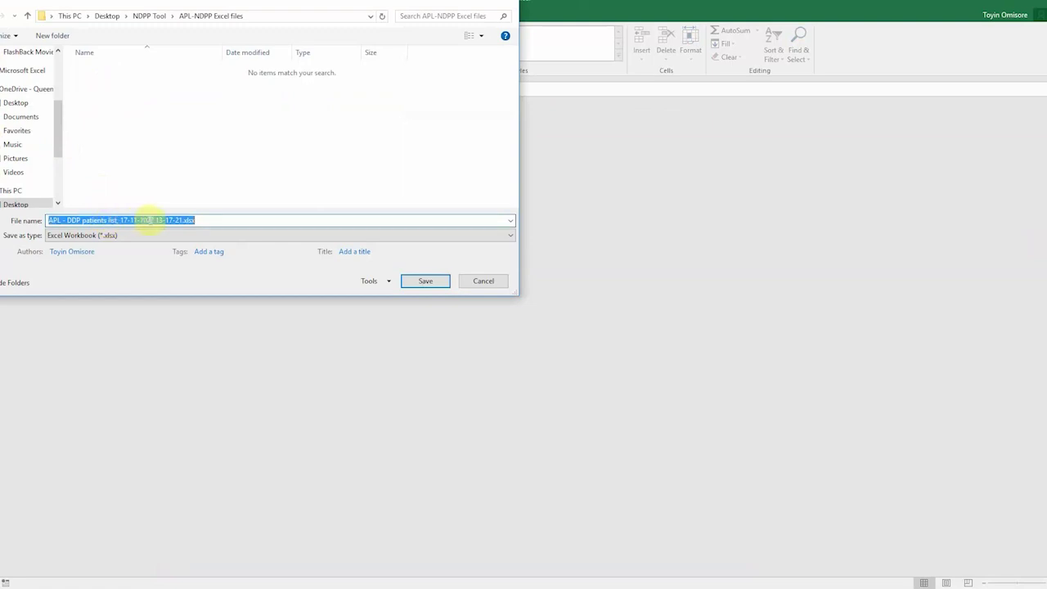
pyautogui.click(214, 221)
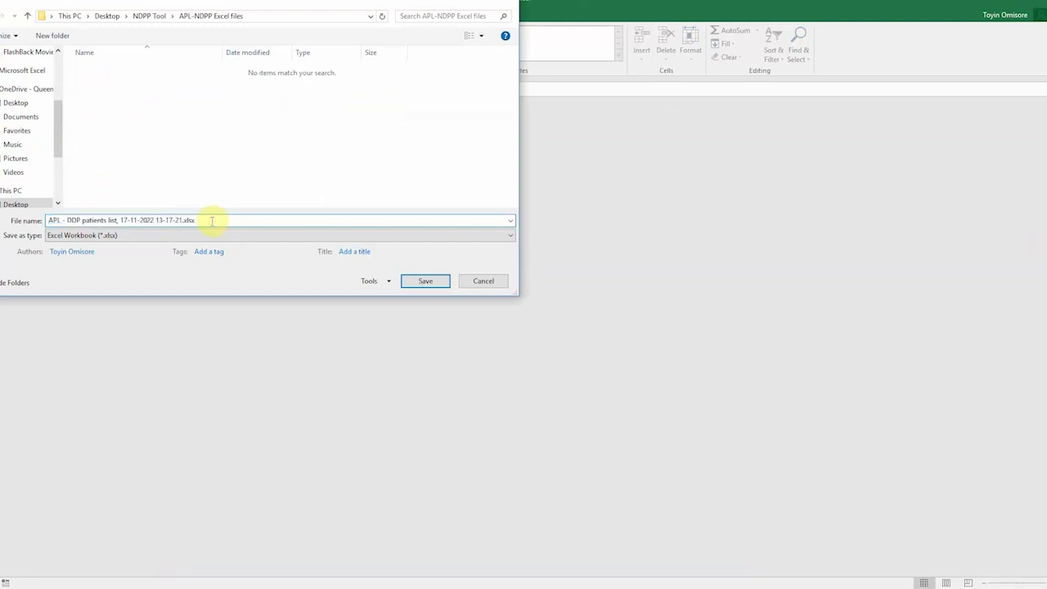
pyautogui.click(426, 281)
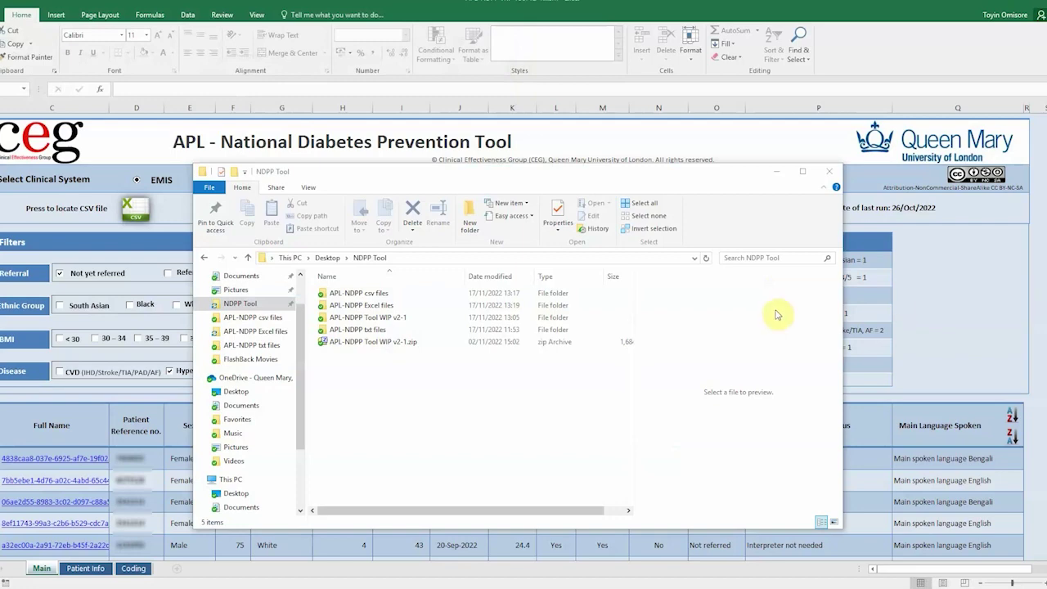
# - Open the exported patient list workbook from the APL-NDPP Excel files folder
pyautogui.doubleClick(431, 306)
pyautogui.click(411, 293)
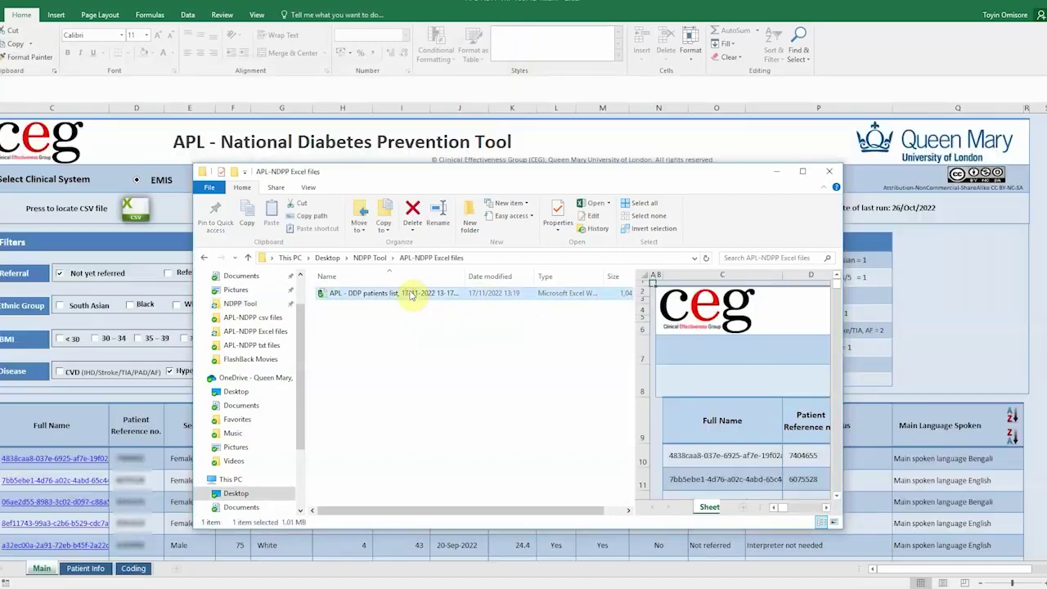
pyautogui.doubleClick(411, 293)
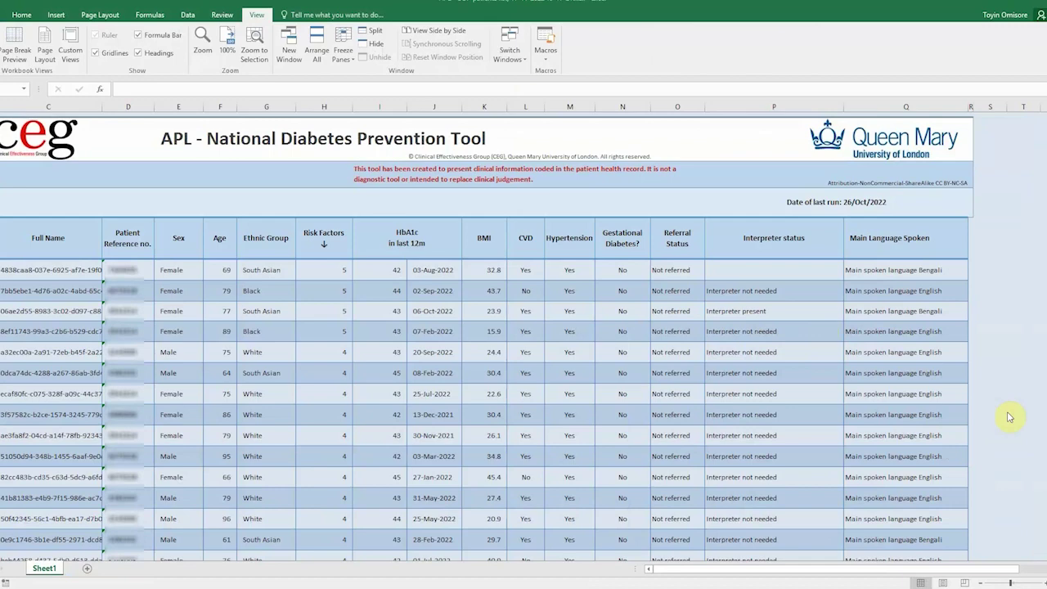
# - Paste the notes "currently abroad", "called, no answer" and the nurse-to-call note into column S beside the first three patients
pyautogui.click(992, 271)
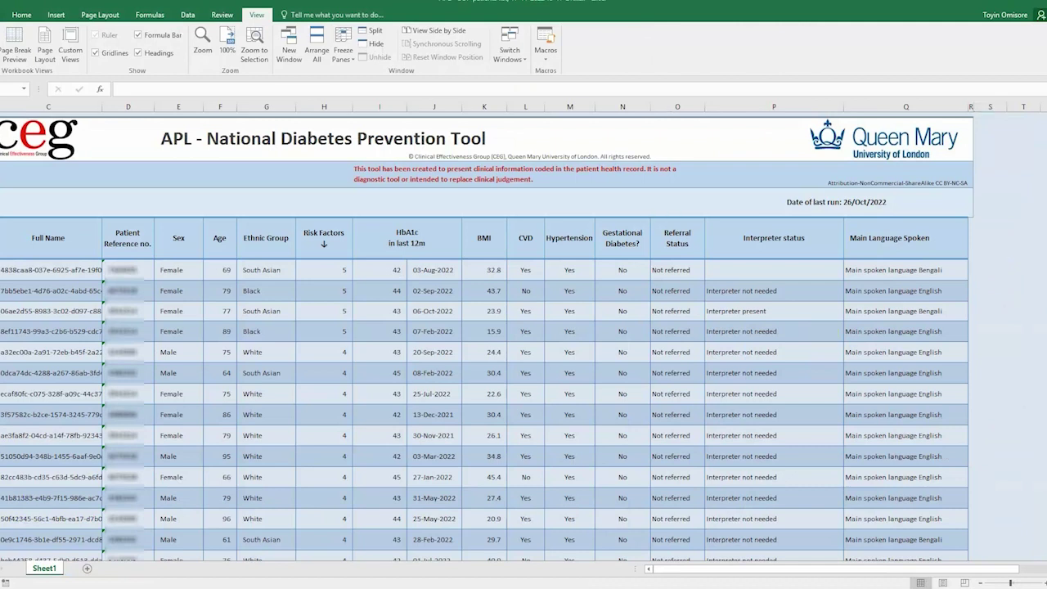
pyautogui.click(984, 270)
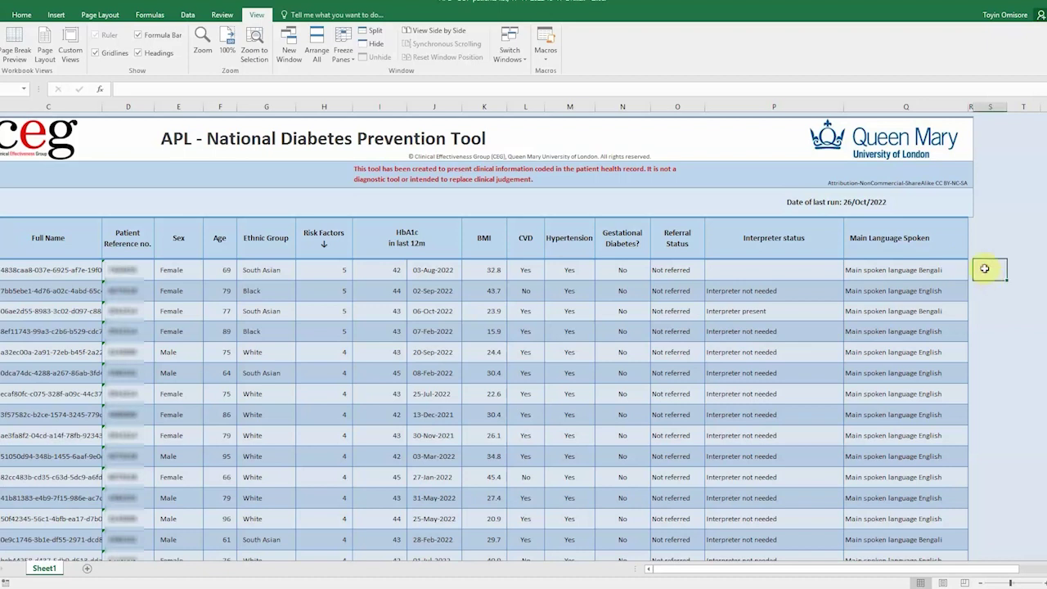
pyautogui.hotkey('ctrl', 'v')
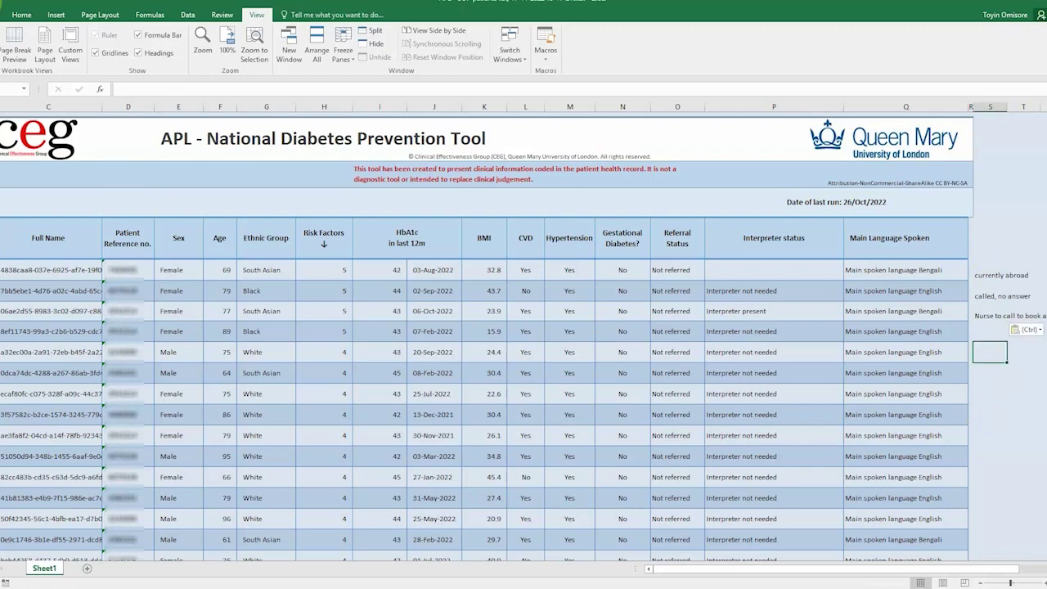
pyautogui.press('Escape')
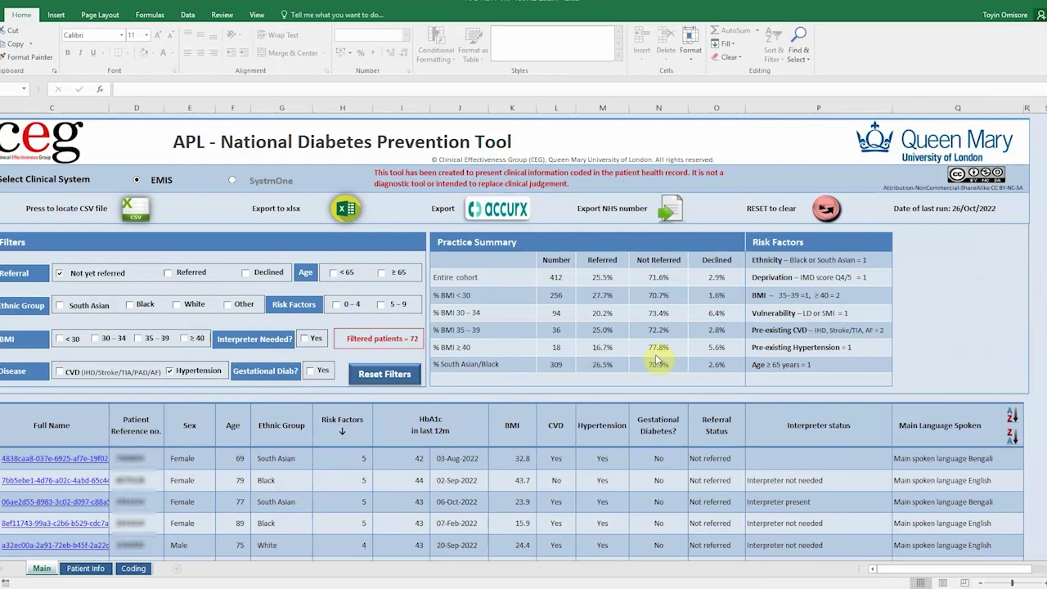
# - Export the filtered patients for accuRx as a CSV named NDPP text msg invite in the APL-NDPP csv files folder
pyautogui.click(512, 209)
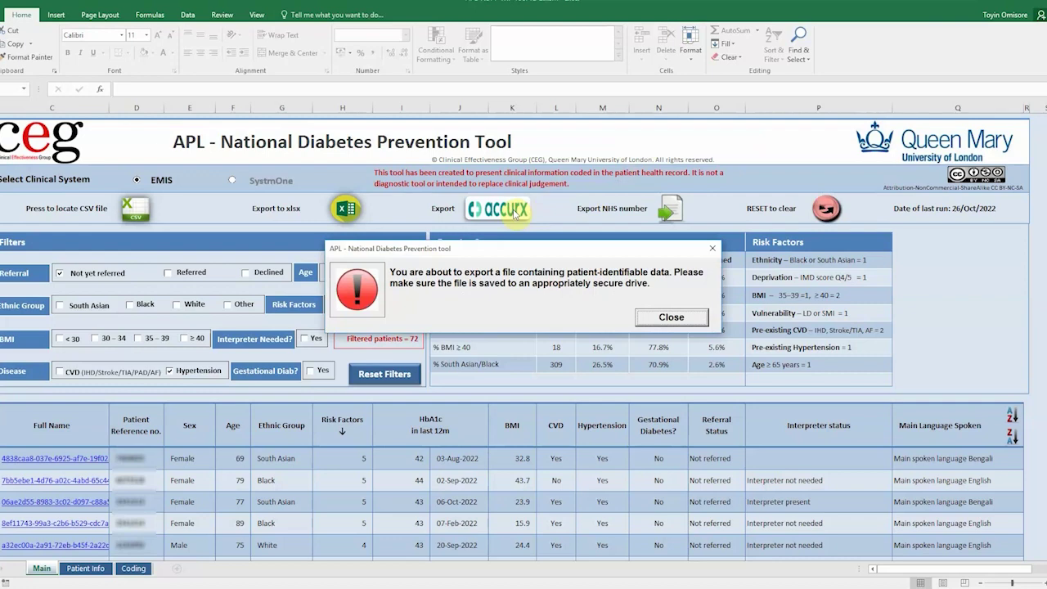
pyautogui.click(643, 317)
pyautogui.hotkey('alt', 'Up')
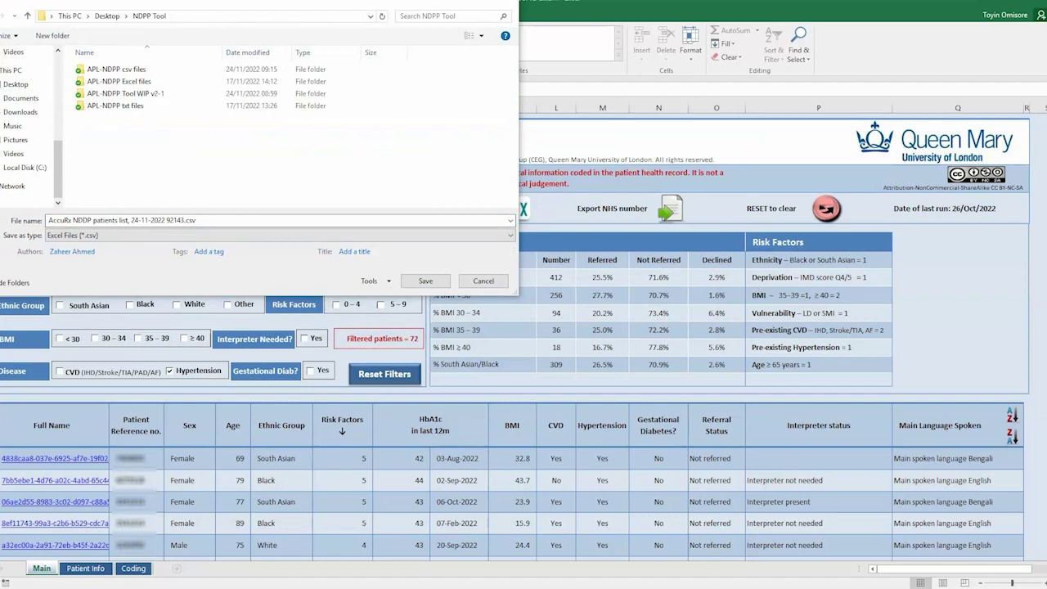
pyautogui.doubleClick(112, 74)
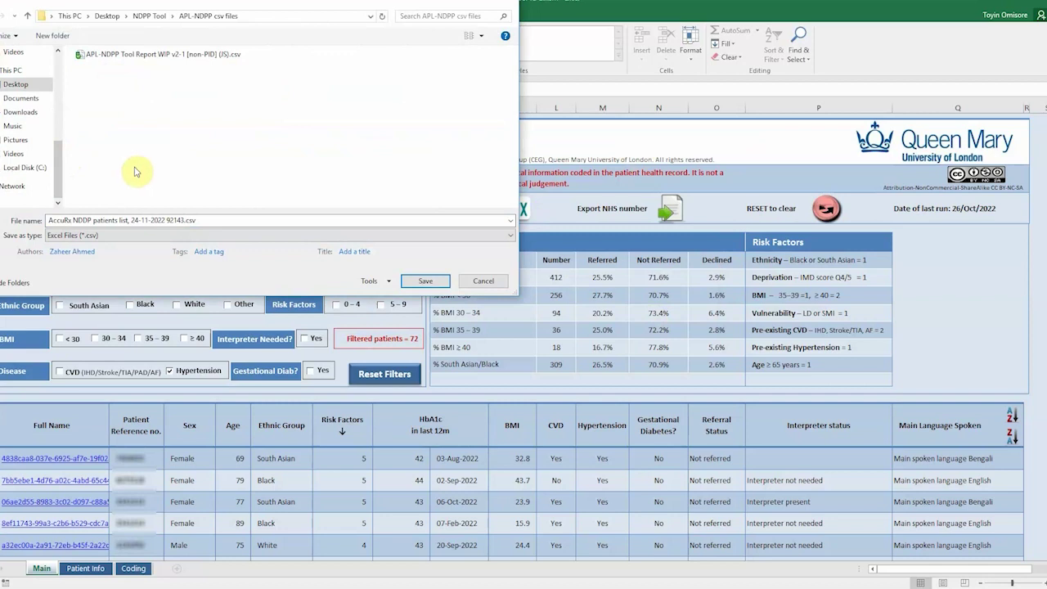
pyautogui.click(203, 220)
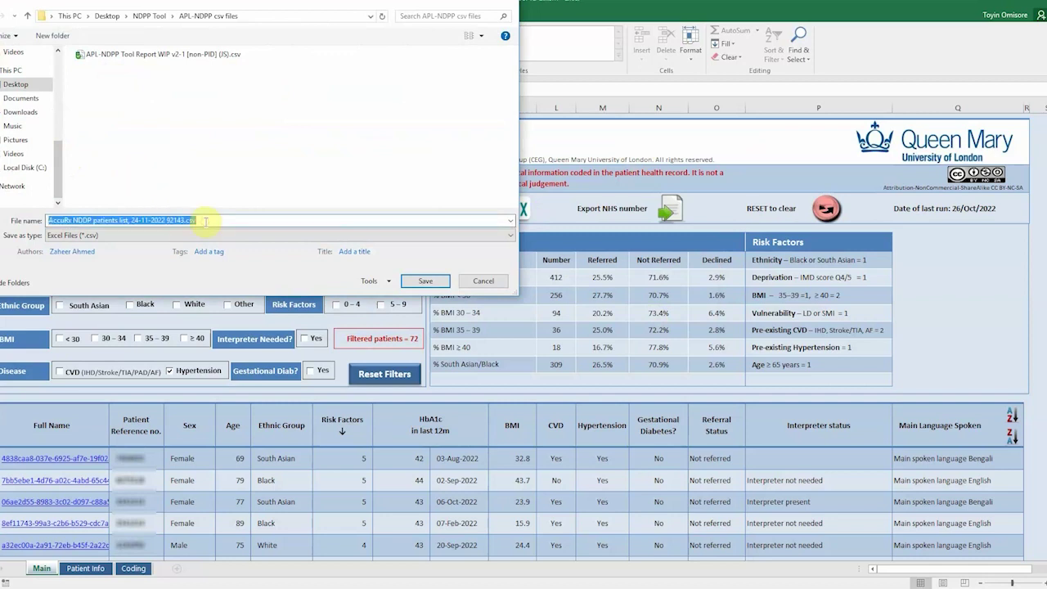
pyautogui.write('NDPP text msg invite')
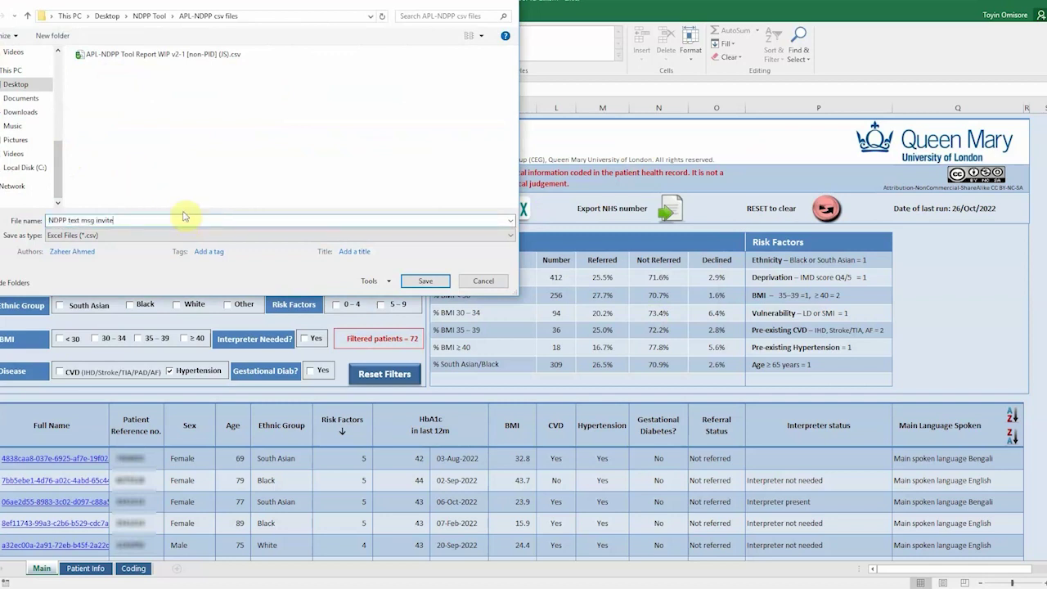
pyautogui.click(426, 283)
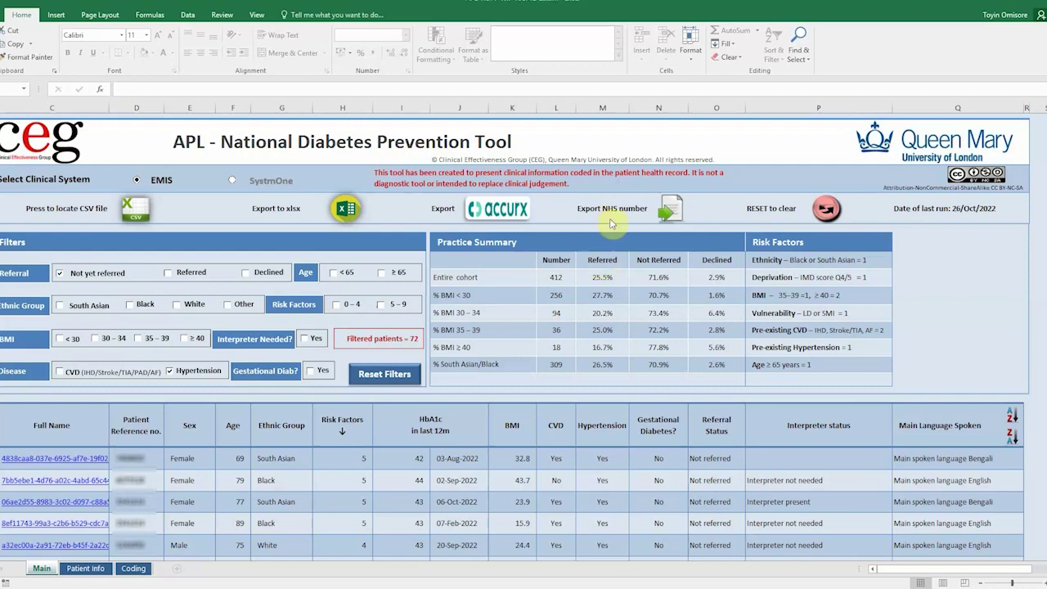
# - Export the filtered patients' NHS numbers as Patient list.txt in the APL-NDPP txt files folder
pyautogui.click(669, 212)
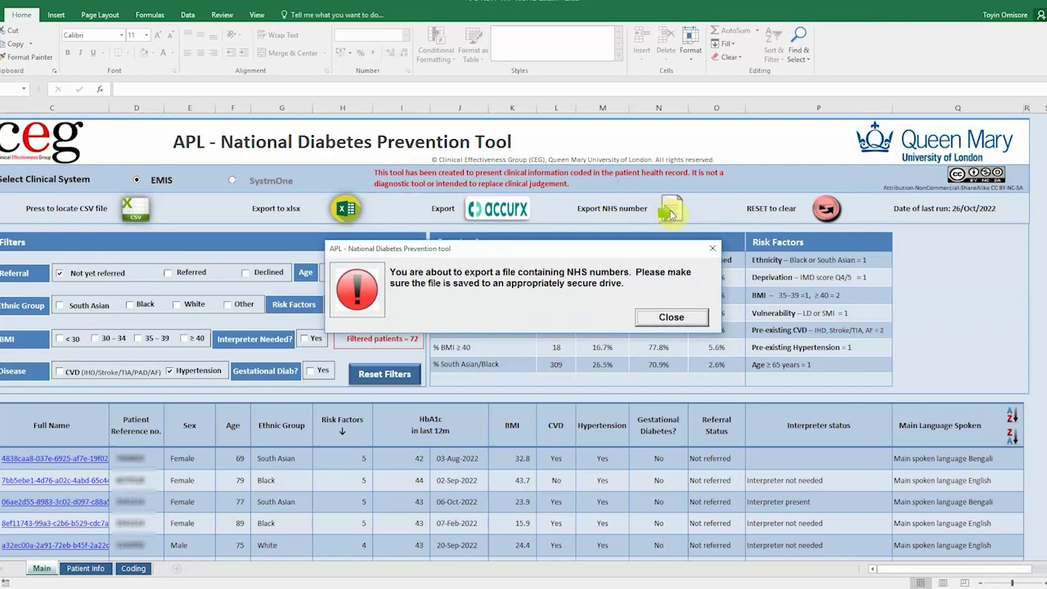
pyautogui.click(656, 319)
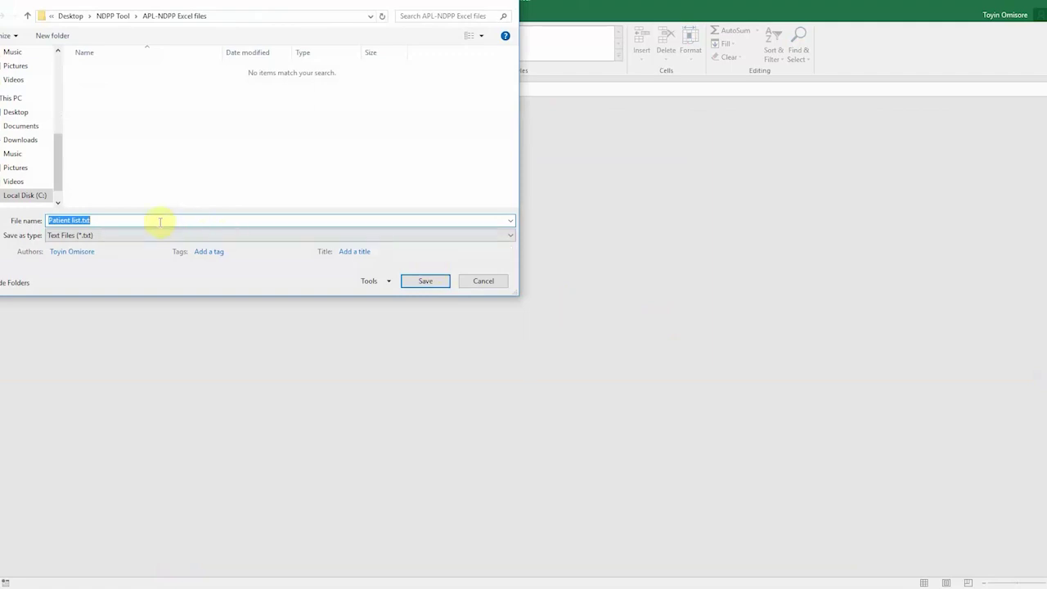
pyautogui.scroll(3, 63, 153)
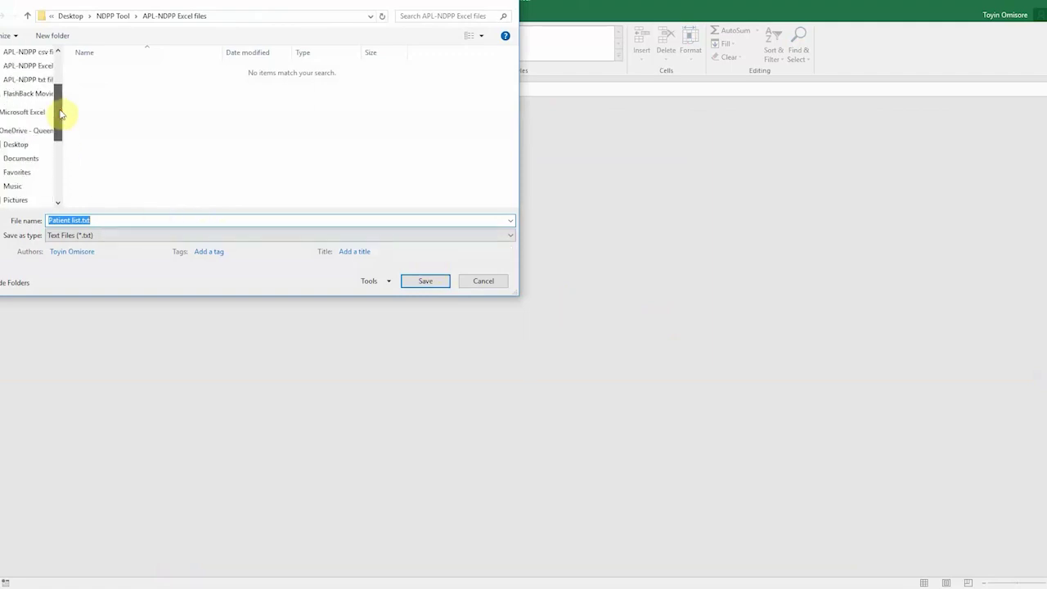
pyautogui.moveTo(60, 114); pyautogui.dragTo(60, 84)
pyautogui.click(35, 95)
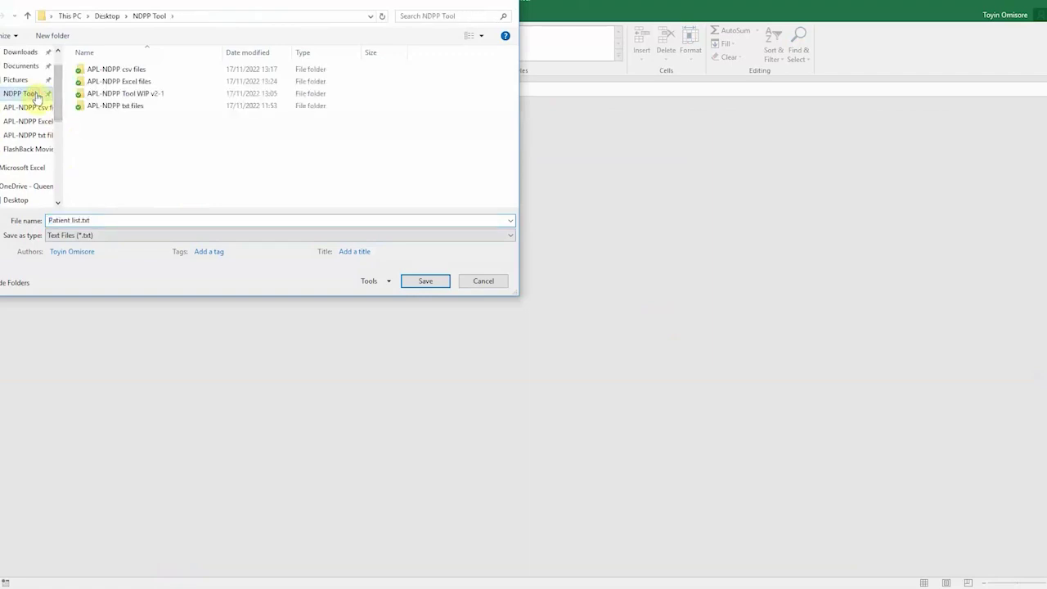
pyautogui.doubleClick(101, 106)
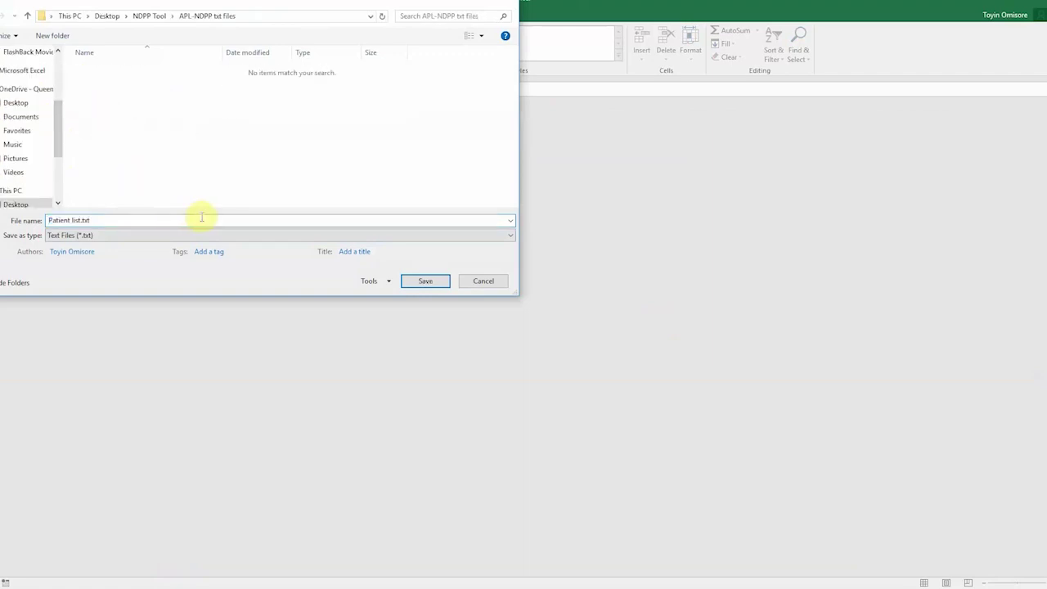
pyautogui.click(424, 281)
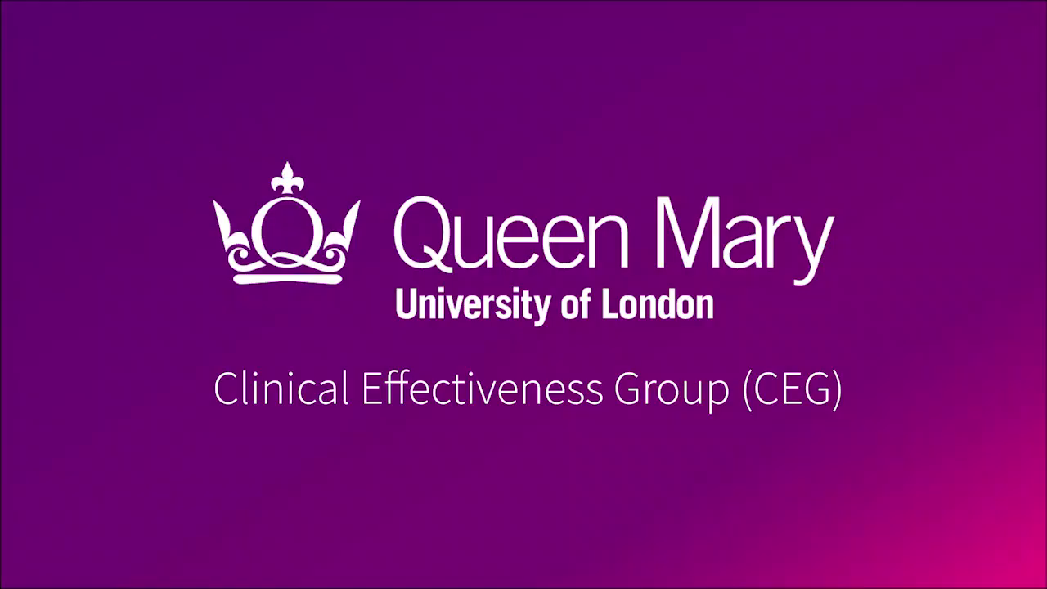